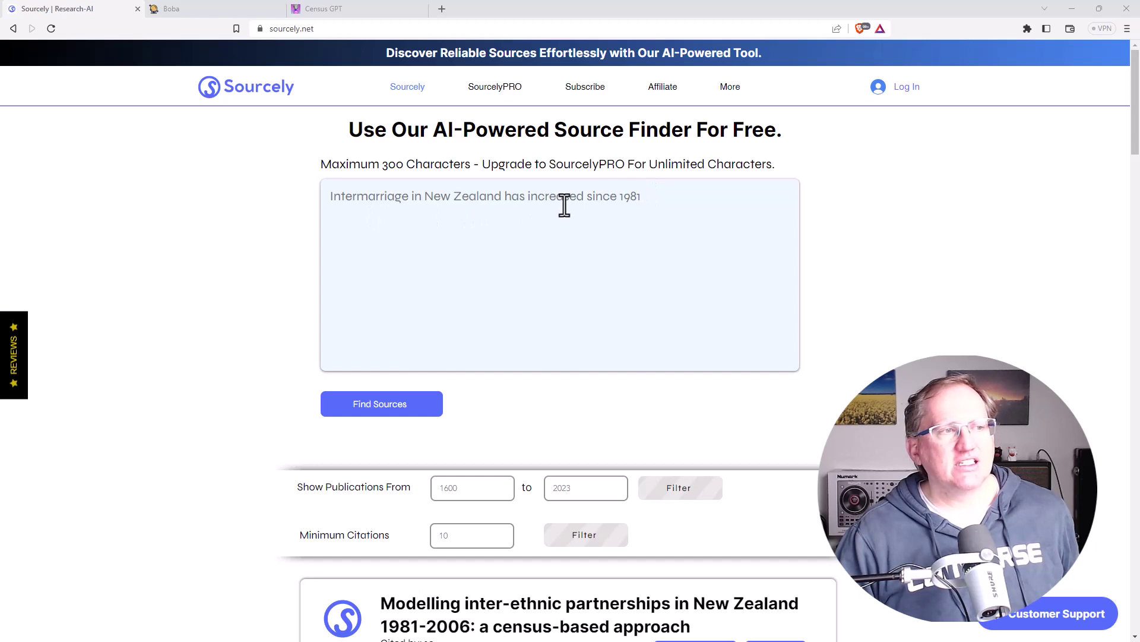
{"action": "left_click", "coordinate": [666, 199]}
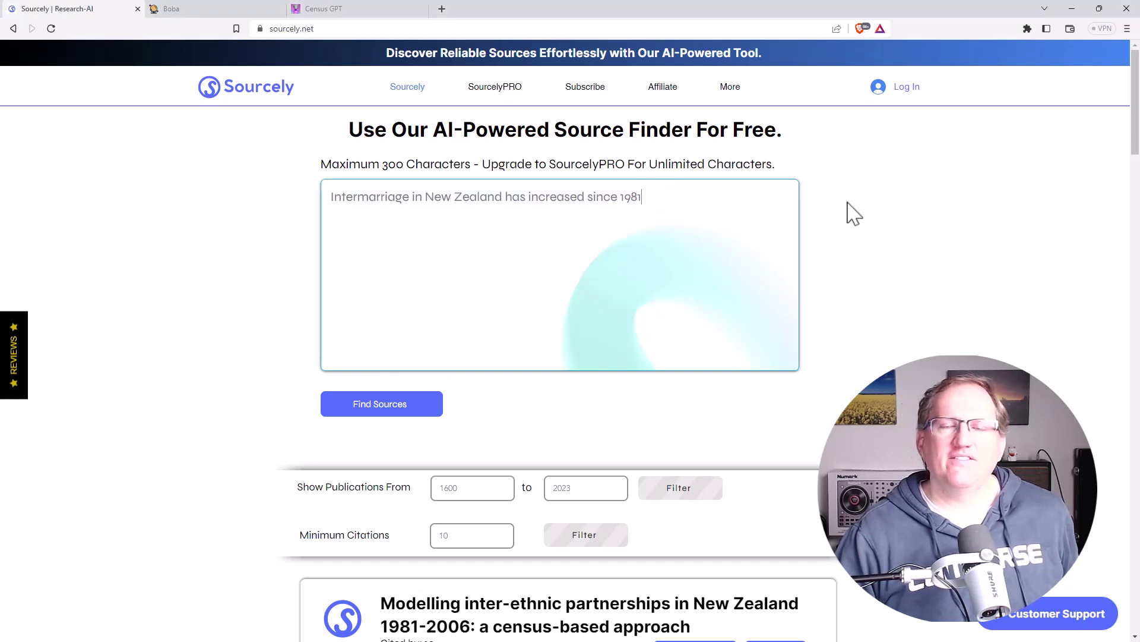
{"action": "scroll", "coordinate": [903, 211], "scroll_direction": "down", "scroll_amount": 2}
{"action": "scroll", "coordinate": [903, 211], "scroll_direction": "down", "scroll_amount": 15}
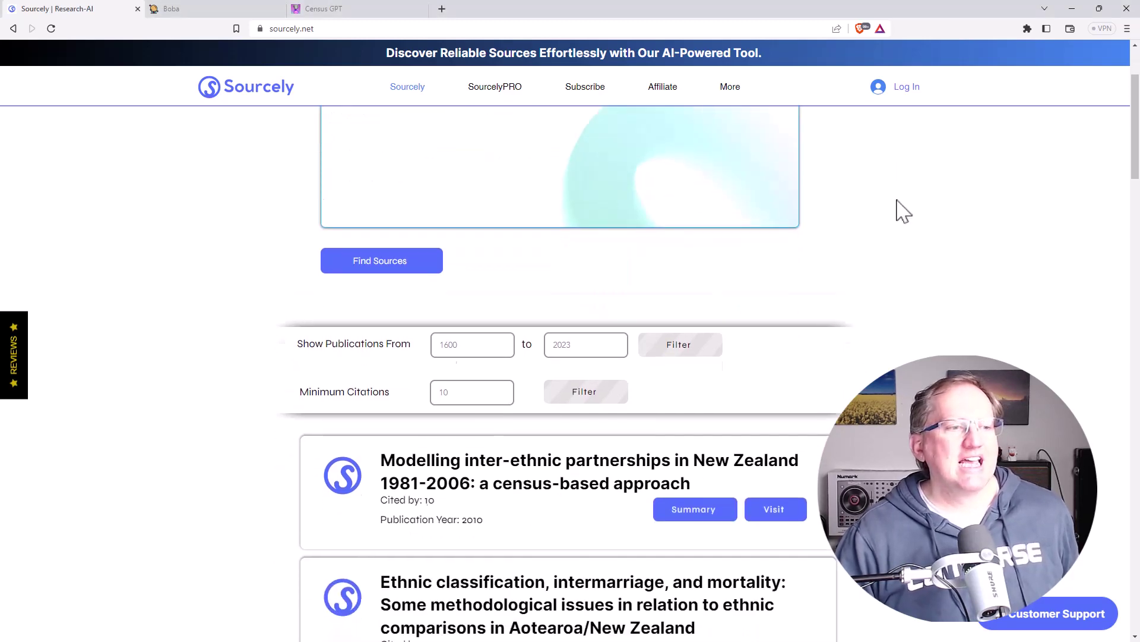
{"action": "scroll", "coordinate": [909, 228], "scroll_direction": "up", "scroll_amount": 10}
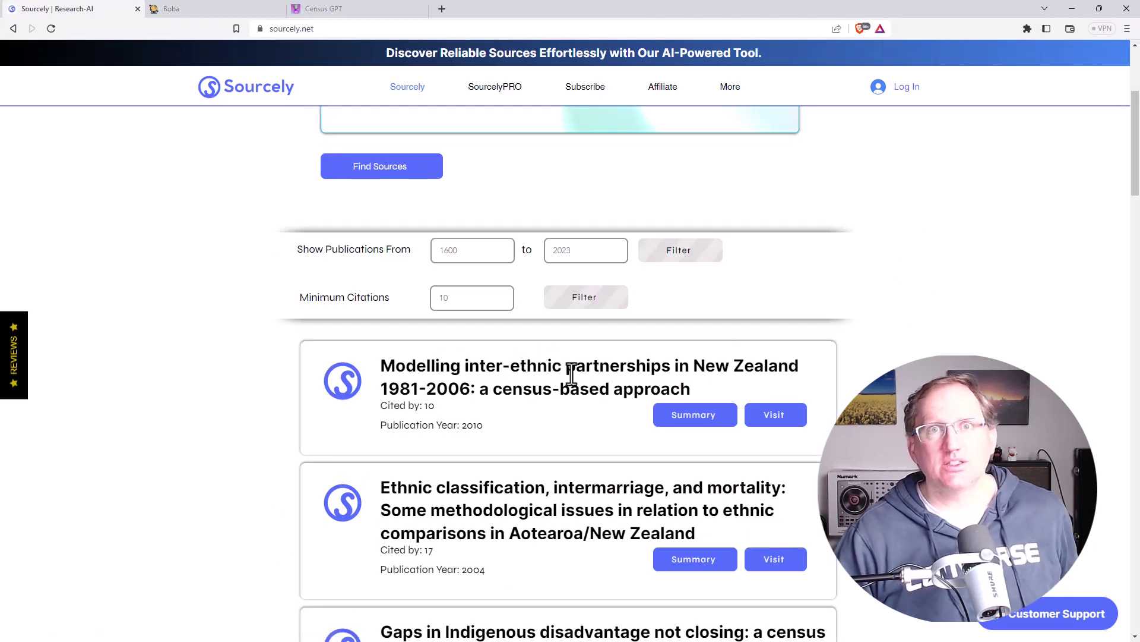
{"action": "scroll", "coordinate": [564, 376], "scroll_direction": "up", "scroll_amount": 4}
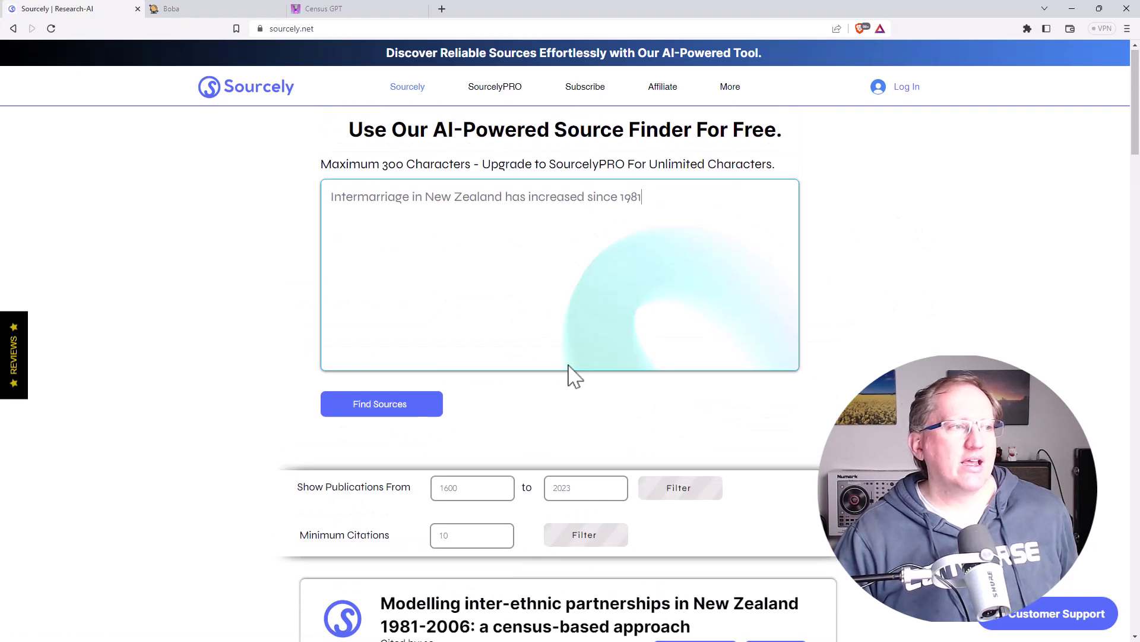
{"action": "left_click", "coordinate": [599, 232]}
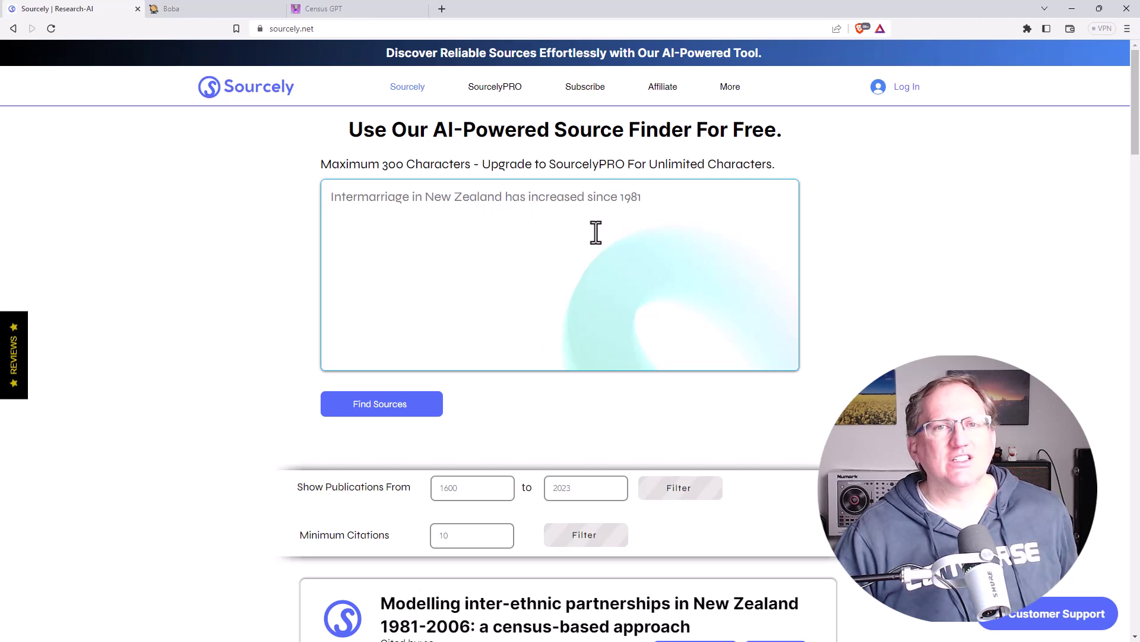
{"action": "scroll", "coordinate": [630, 228], "scroll_direction": "down", "scroll_amount": 3}
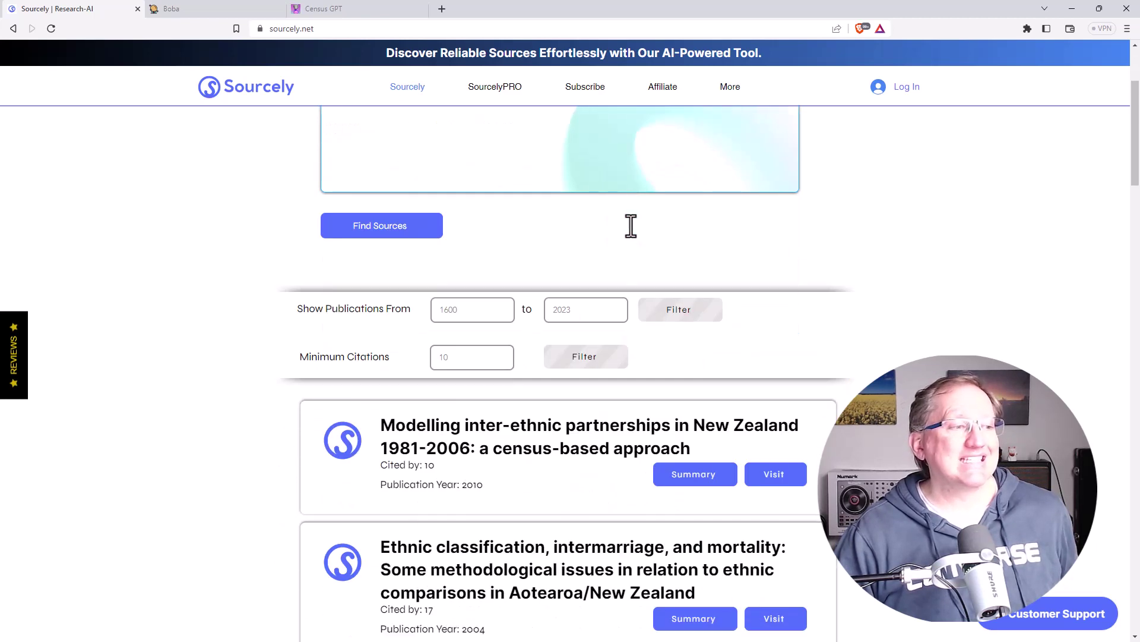
{"action": "scroll", "coordinate": [867, 233], "scroll_direction": "down", "scroll_amount": 2}
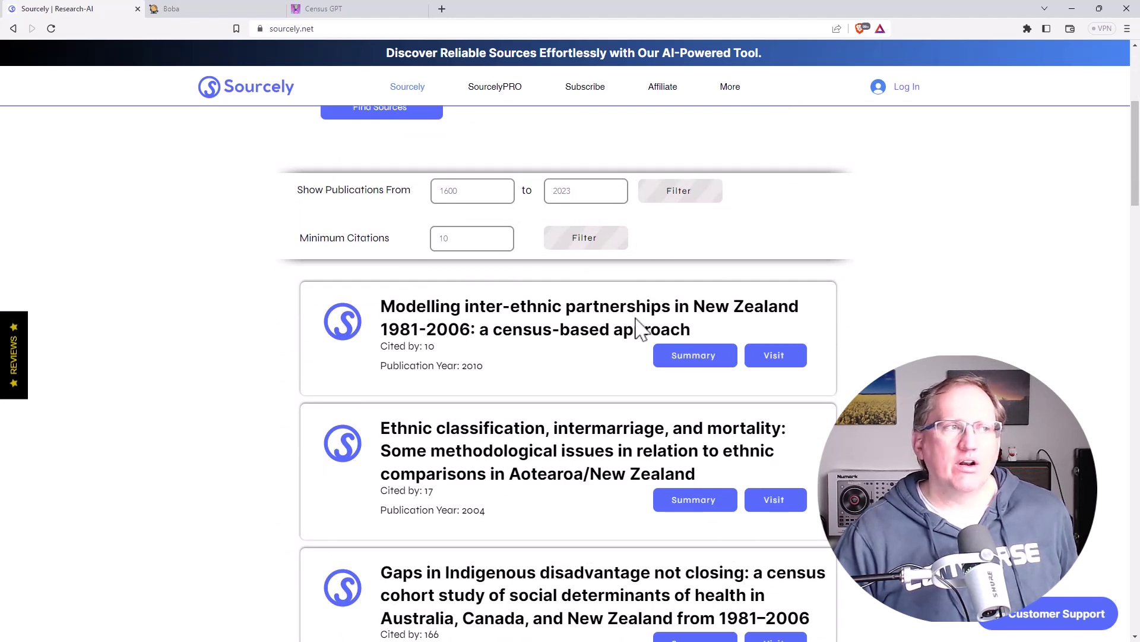
{"action": "left_click", "coordinate": [698, 359]}
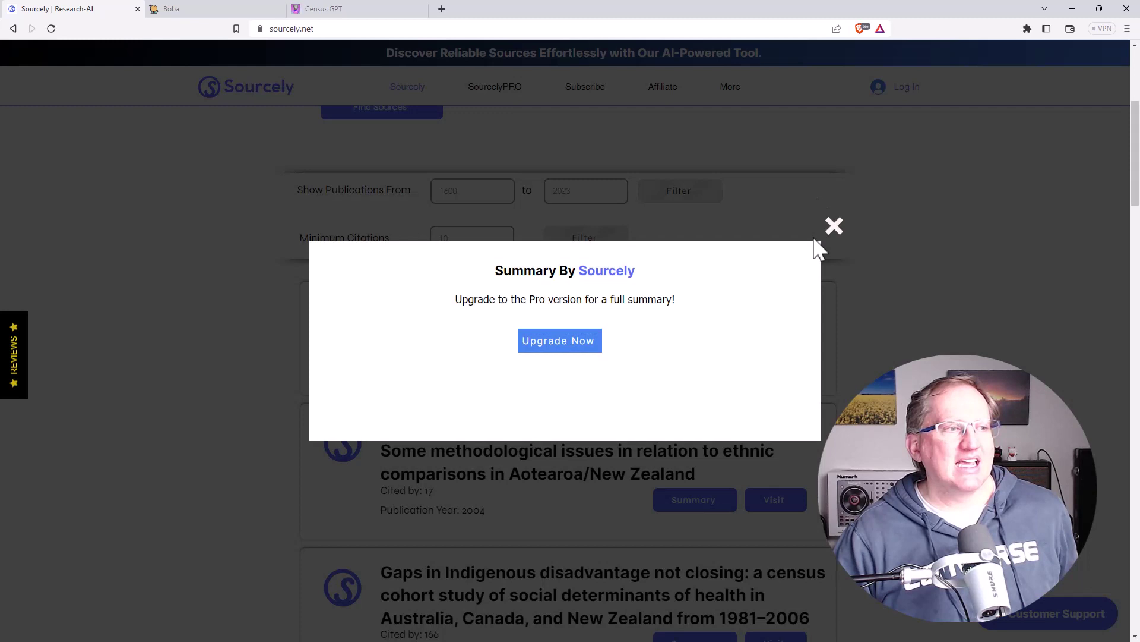
{"action": "left_click", "coordinate": [834, 226]}
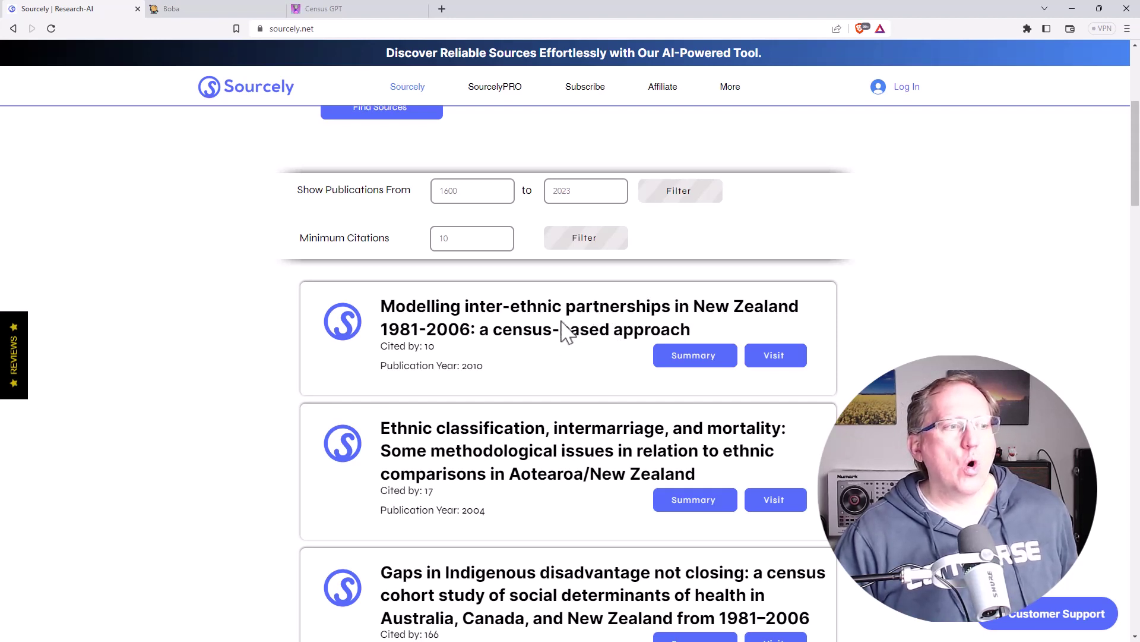
{"action": "scroll", "coordinate": [602, 308], "scroll_direction": "down", "scroll_amount": 3}
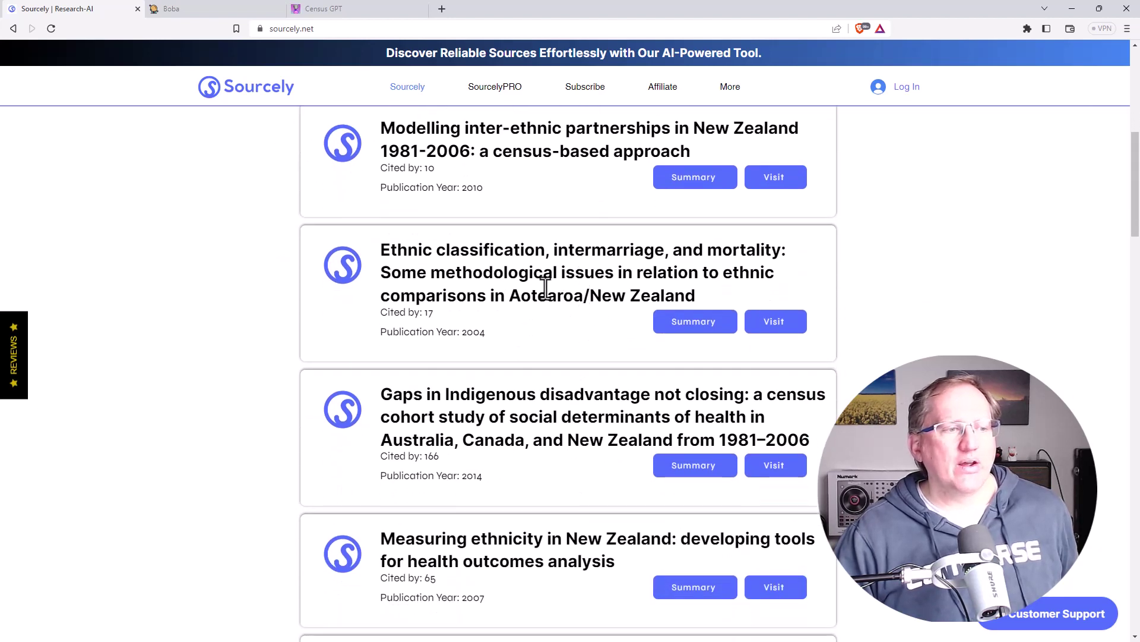
{"action": "scroll", "coordinate": [543, 261], "scroll_direction": "down", "scroll_amount": 1}
{"action": "scroll", "coordinate": [545, 268], "scroll_direction": "down", "scroll_amount": 2}
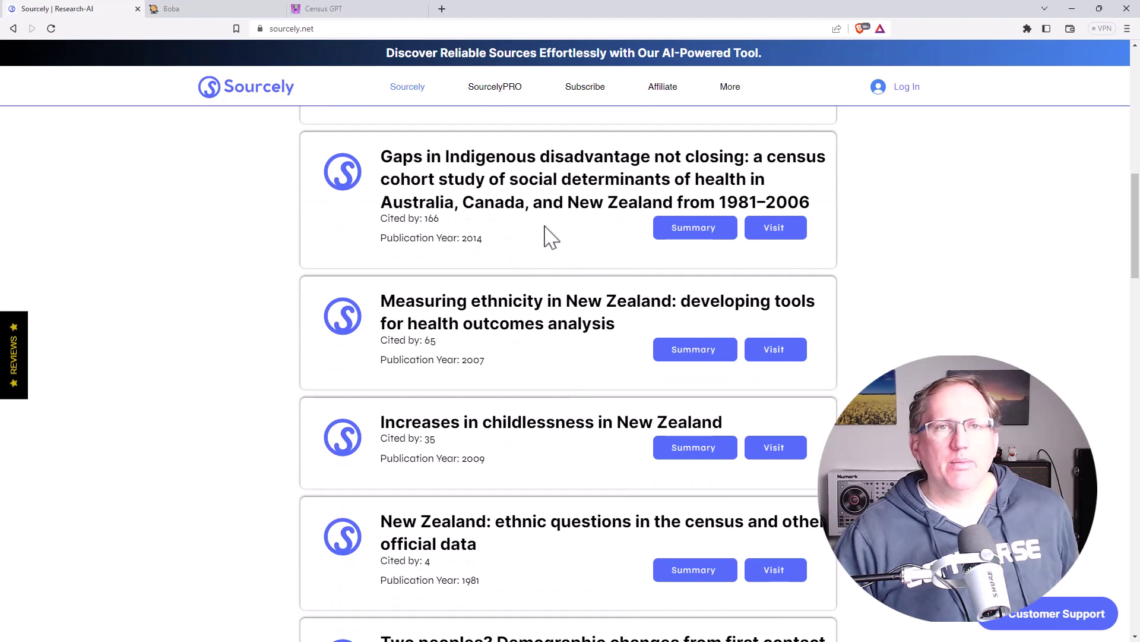
{"action": "scroll", "coordinate": [538, 234], "scroll_direction": "down", "scroll_amount": 4}
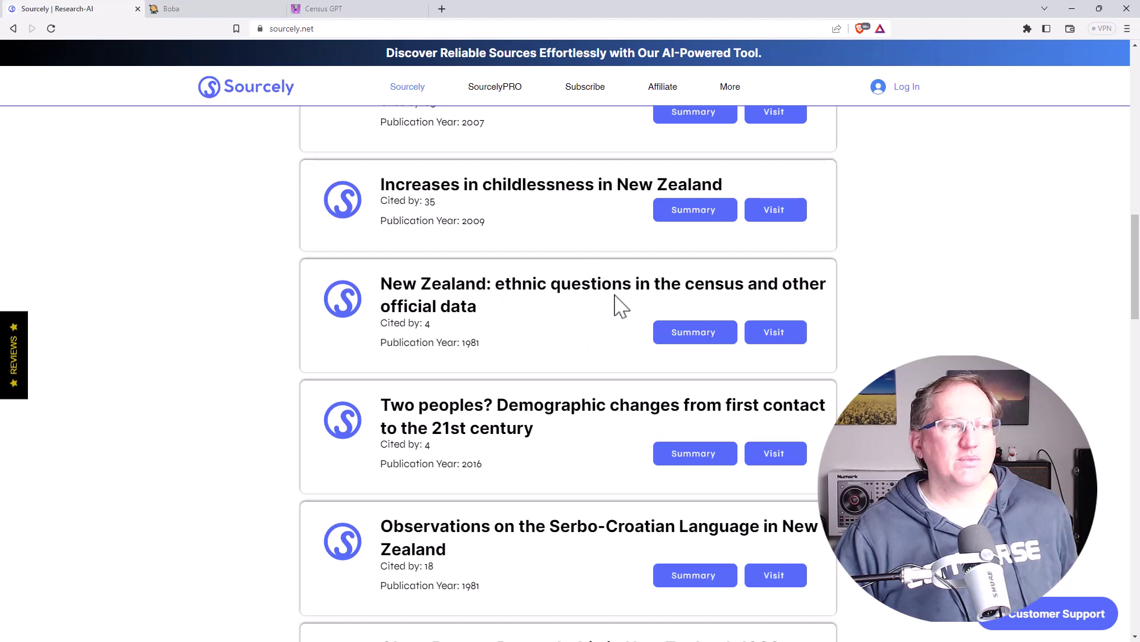
{"action": "scroll", "coordinate": [618, 305], "scroll_direction": "down", "scroll_amount": 1}
{"action": "scroll", "coordinate": [615, 296], "scroll_direction": "down", "scroll_amount": 2}
{"action": "double_click", "coordinate": [470, 225]}
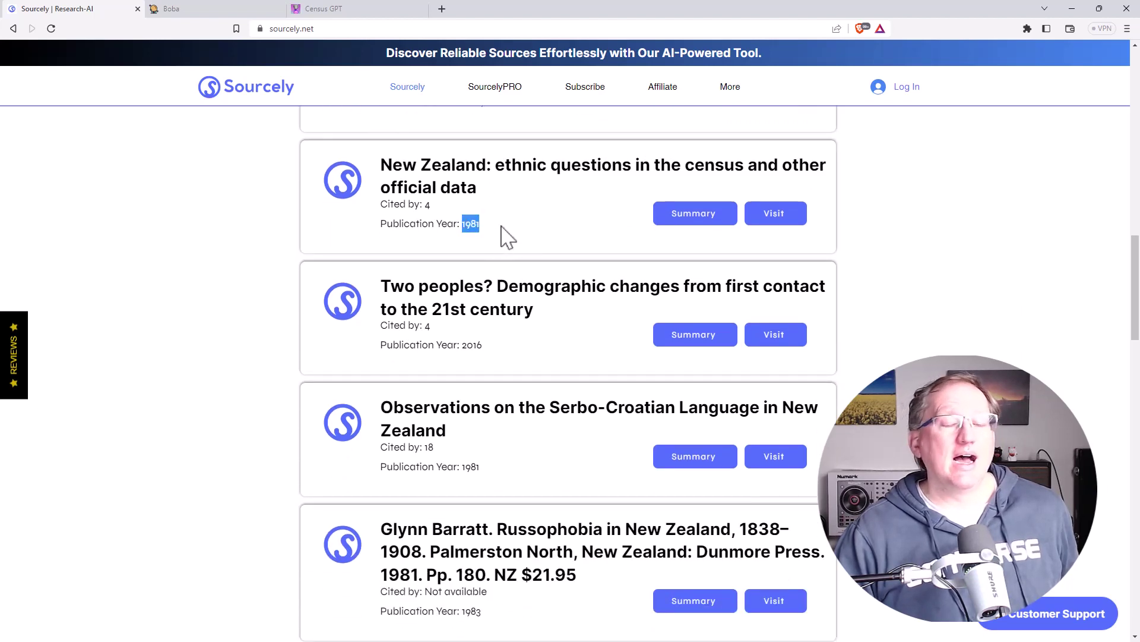
{"action": "scroll", "coordinate": [509, 232], "scroll_direction": "down", "scroll_amount": 8}
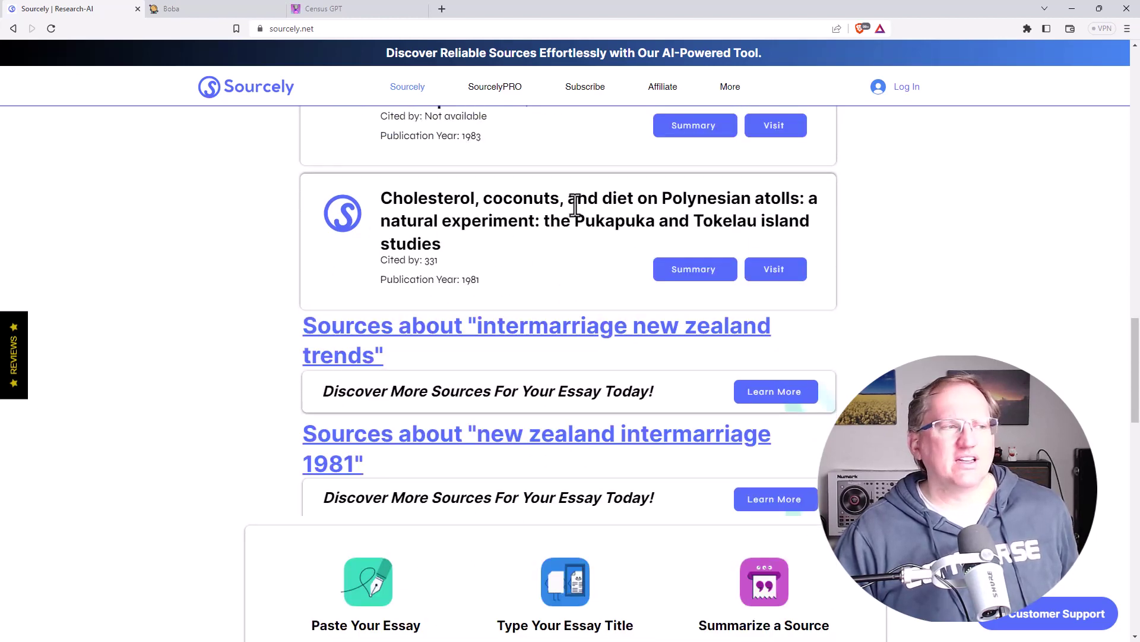
{"action": "scroll", "coordinate": [577, 221], "scroll_direction": "down", "scroll_amount": 3}
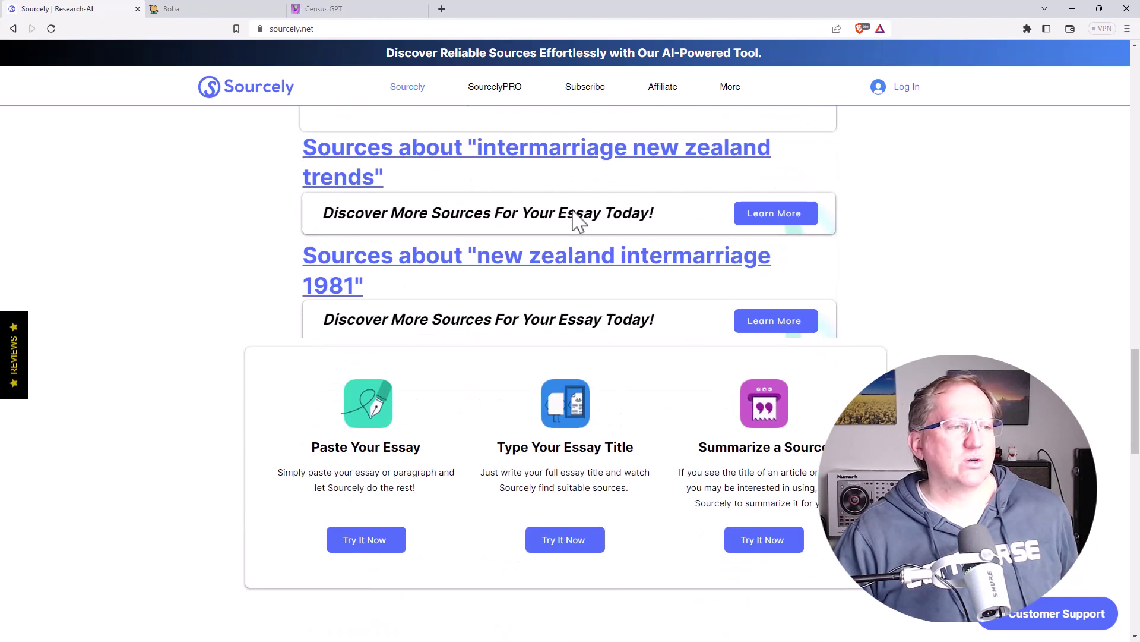
{"action": "scroll", "coordinate": [576, 221], "scroll_direction": "down", "scroll_amount": 3}
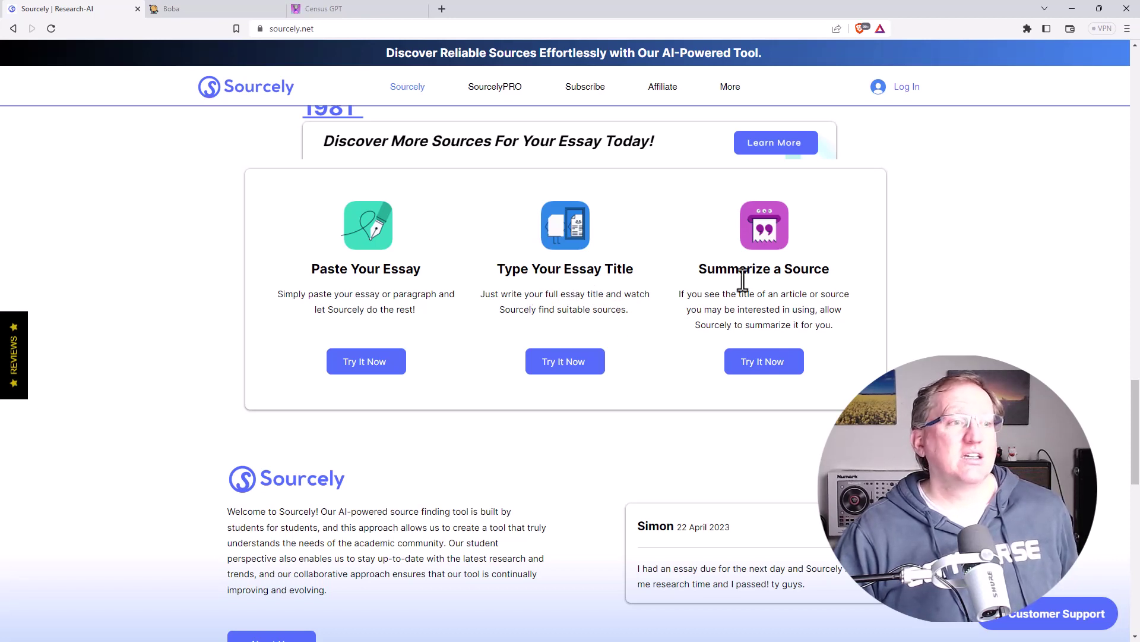
{"action": "scroll", "coordinate": [795, 297], "scroll_direction": "up", "scroll_amount": 15}
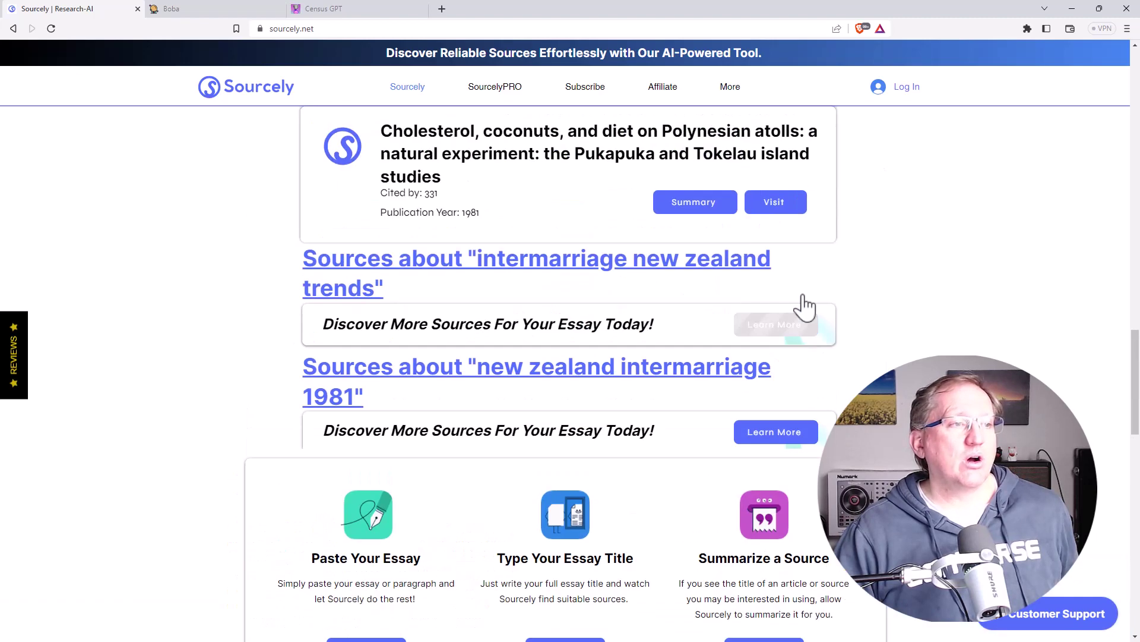
{"action": "scroll", "coordinate": [809, 295], "scroll_direction": "up", "scroll_amount": 10}
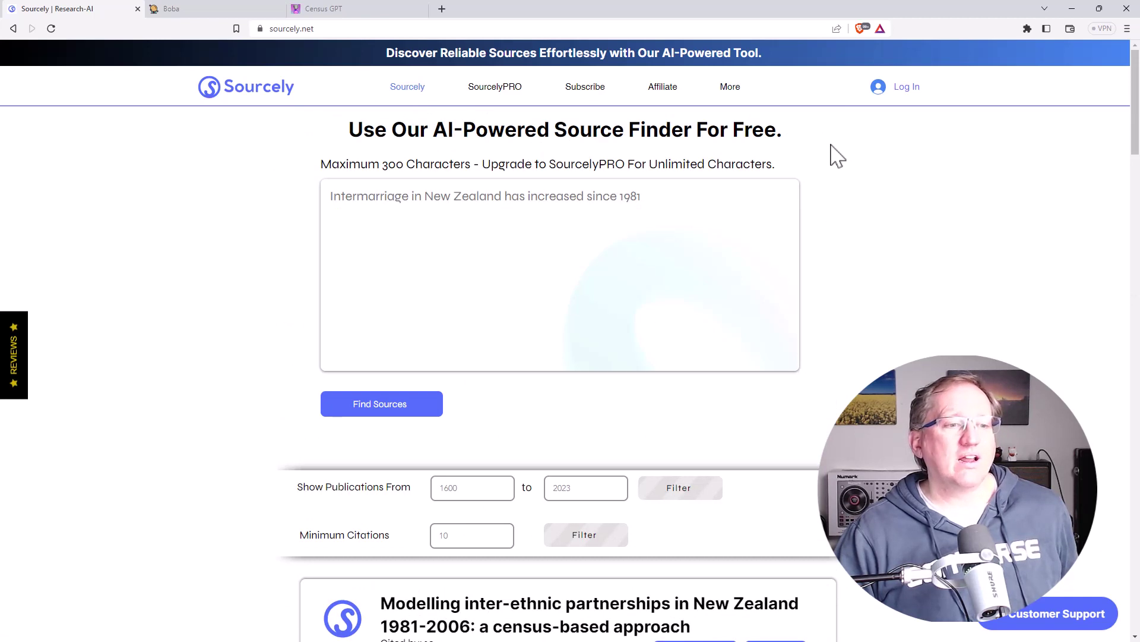
Step: Review SourcelyPRO's monthly and yearly pricing cards, then return to the empty Sourcely source finder
{"action": "left_click", "coordinate": [503, 90]}
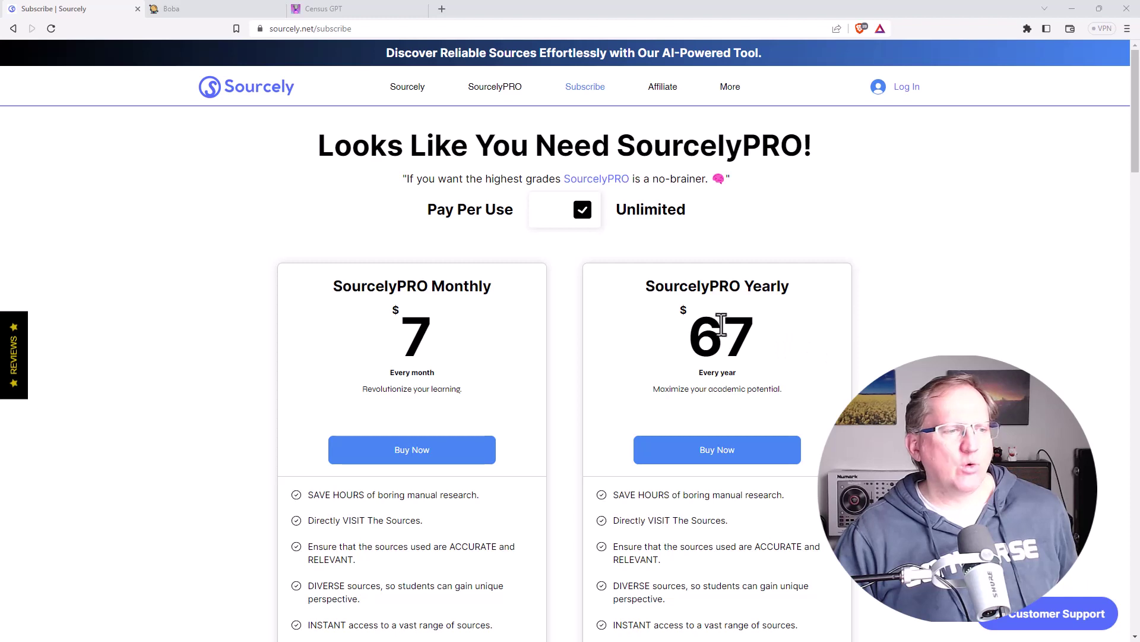
{"action": "scroll", "coordinate": [590, 277], "scroll_direction": "down", "scroll_amount": 3}
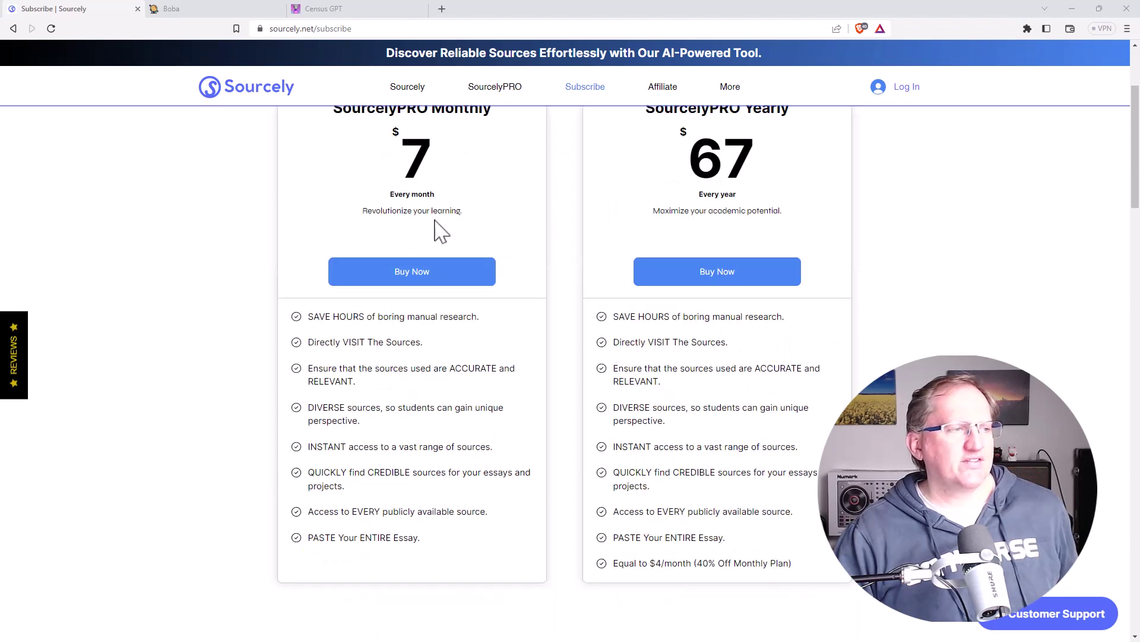
{"action": "scroll", "coordinate": [368, 251], "scroll_direction": "up", "scroll_amount": 2}
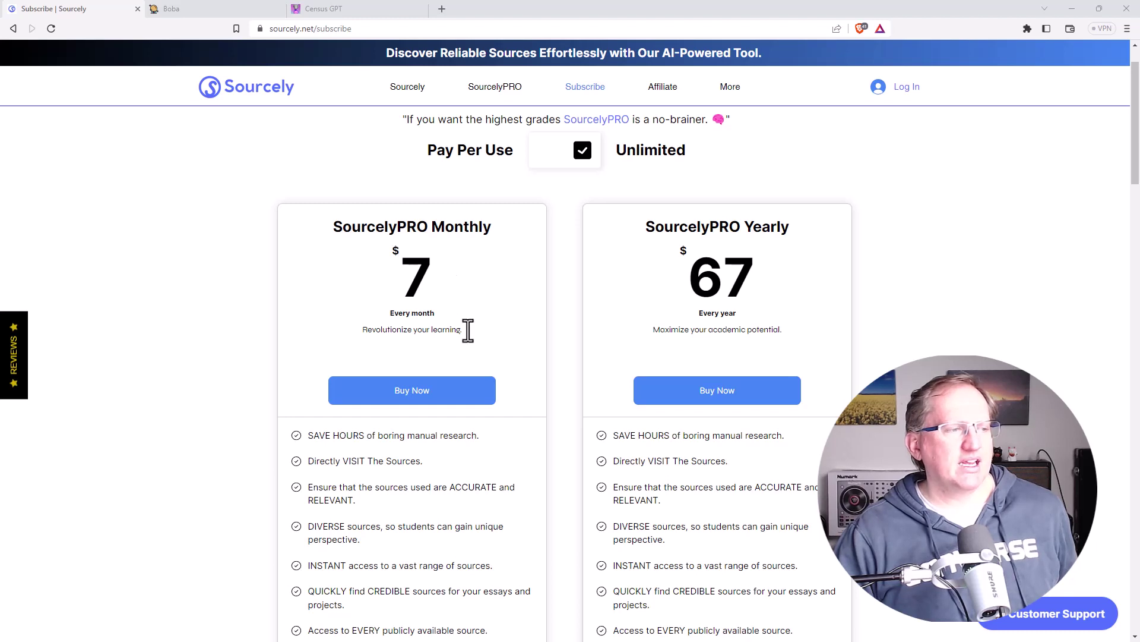
{"action": "scroll", "coordinate": [466, 328], "scroll_direction": "down", "scroll_amount": 1}
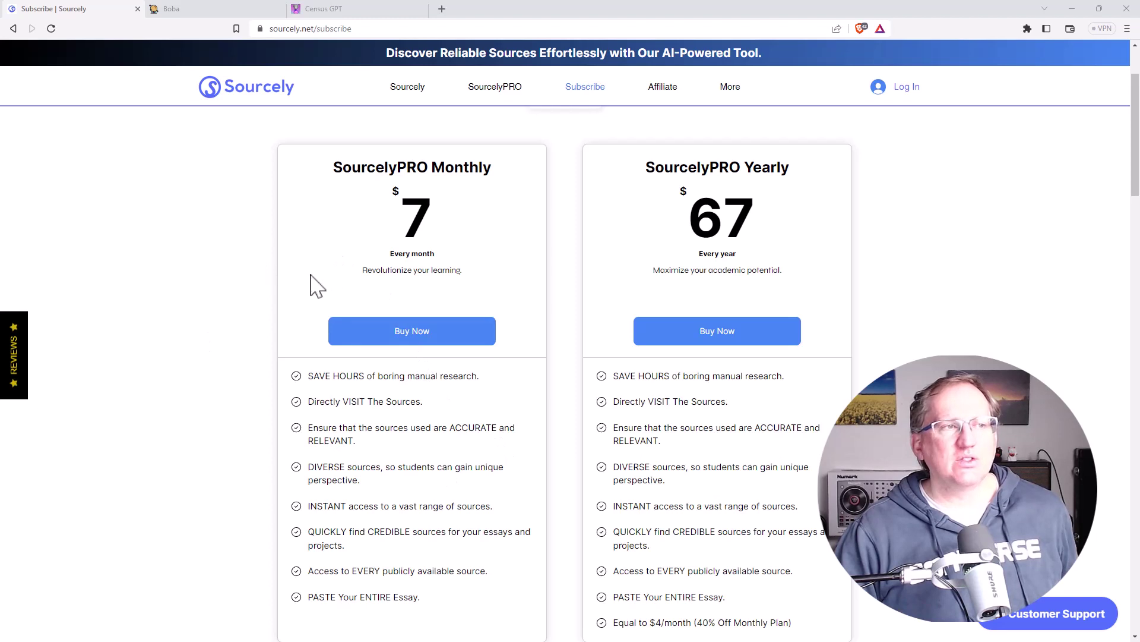
{"action": "scroll", "coordinate": [287, 314], "scroll_direction": "up", "scroll_amount": 2}
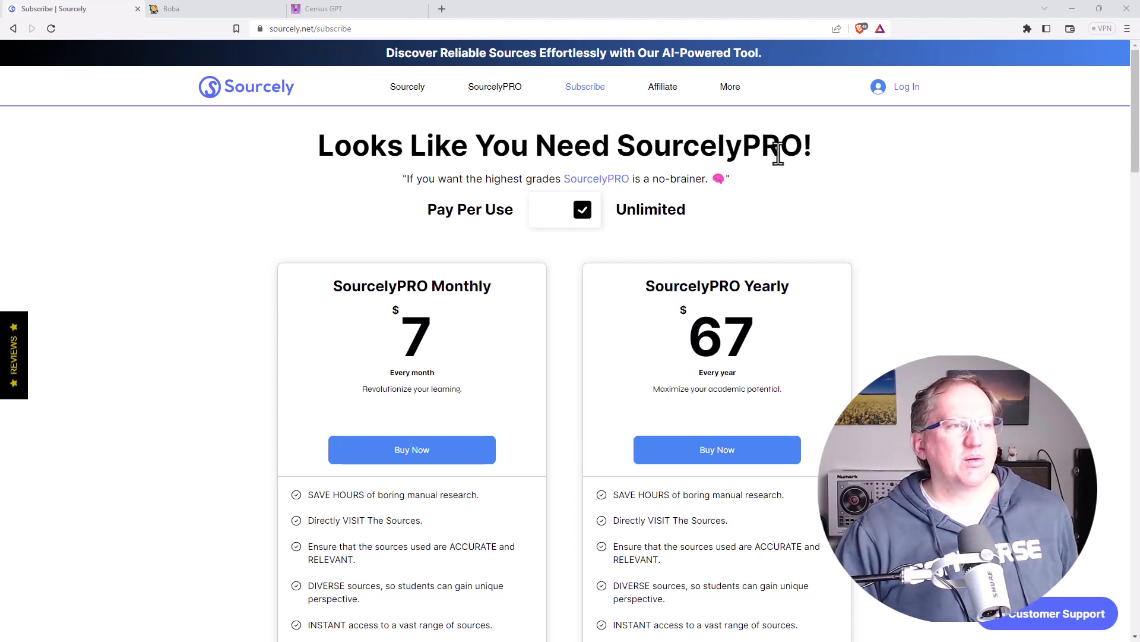
{"action": "left_click", "coordinate": [275, 89]}
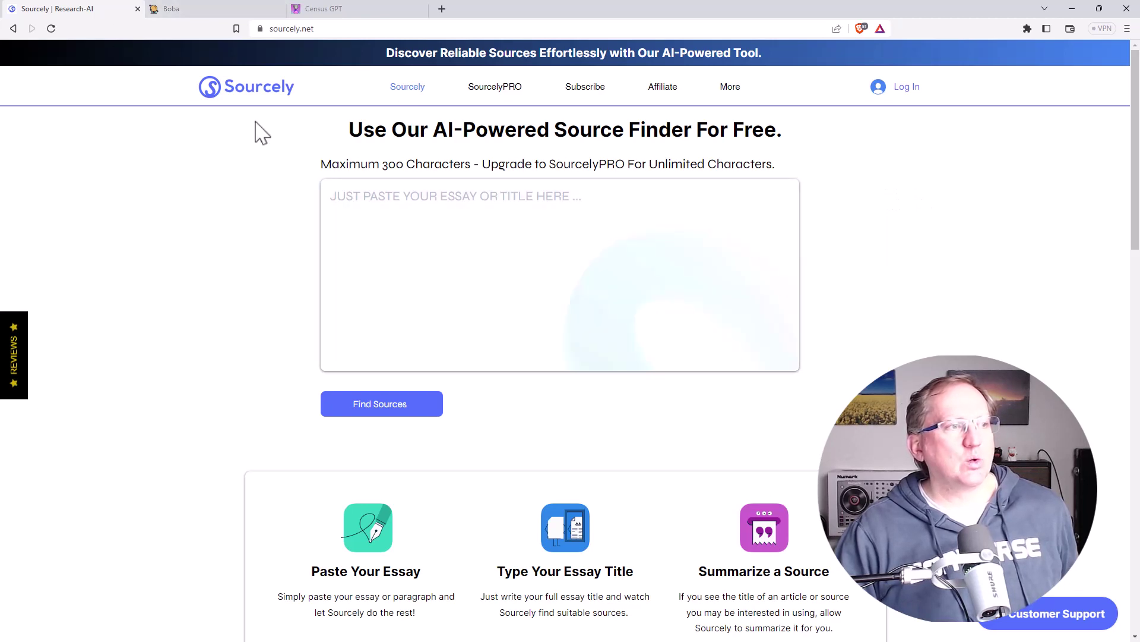
Step: Switch to boba-ai.com and scroll through its research, scenario and strategy features to Storyboarding
{"action": "left_click", "coordinate": [172, 10]}
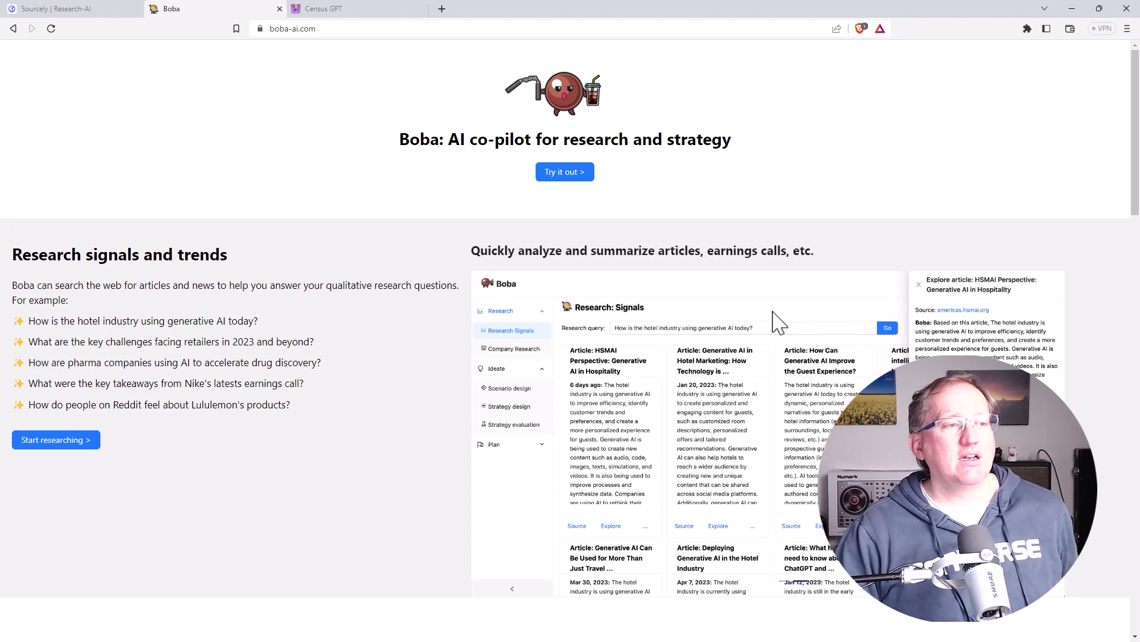
{"action": "scroll", "coordinate": [775, 321], "scroll_direction": "down", "scroll_amount": 2}
{"action": "scroll", "coordinate": [772, 262], "scroll_direction": "down", "scroll_amount": 1}
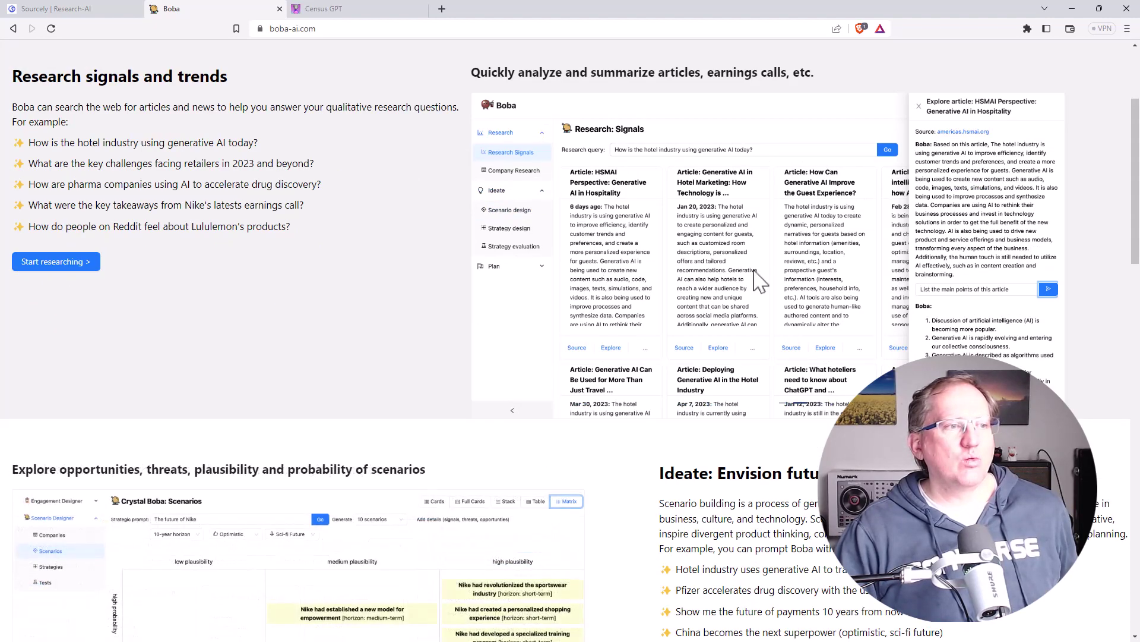
{"action": "scroll", "coordinate": [876, 250], "scroll_direction": "down", "scroll_amount": 5}
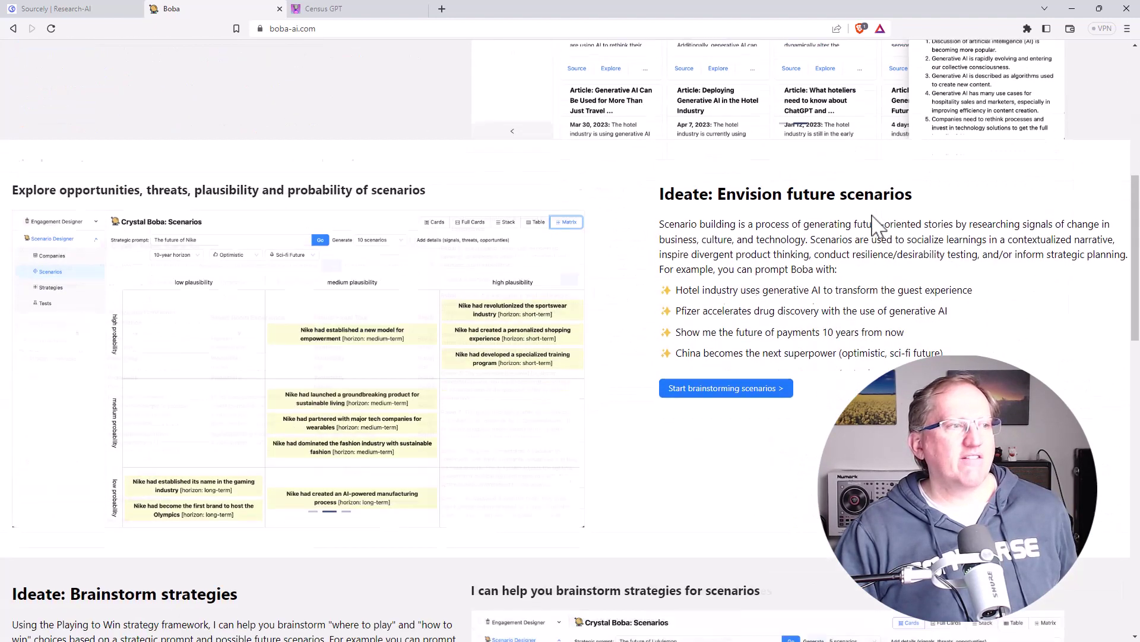
{"action": "scroll", "coordinate": [875, 225], "scroll_direction": "down", "scroll_amount": 1}
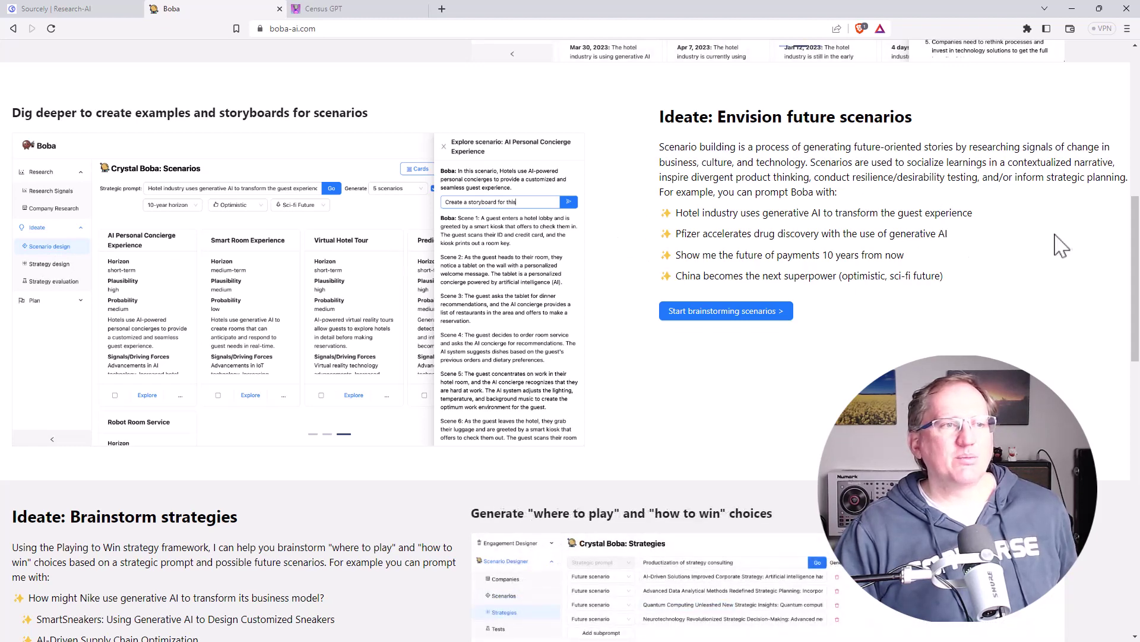
{"action": "scroll", "coordinate": [1061, 246], "scroll_direction": "down", "scroll_amount": 6}
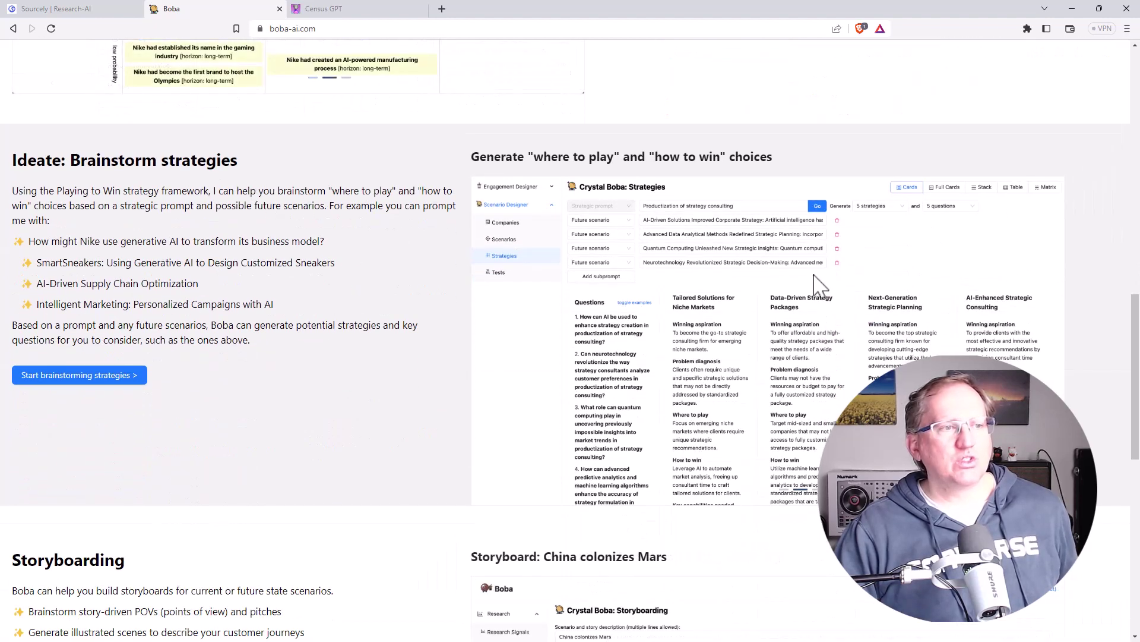
{"action": "scroll", "coordinate": [820, 282], "scroll_direction": "down", "scroll_amount": 8}
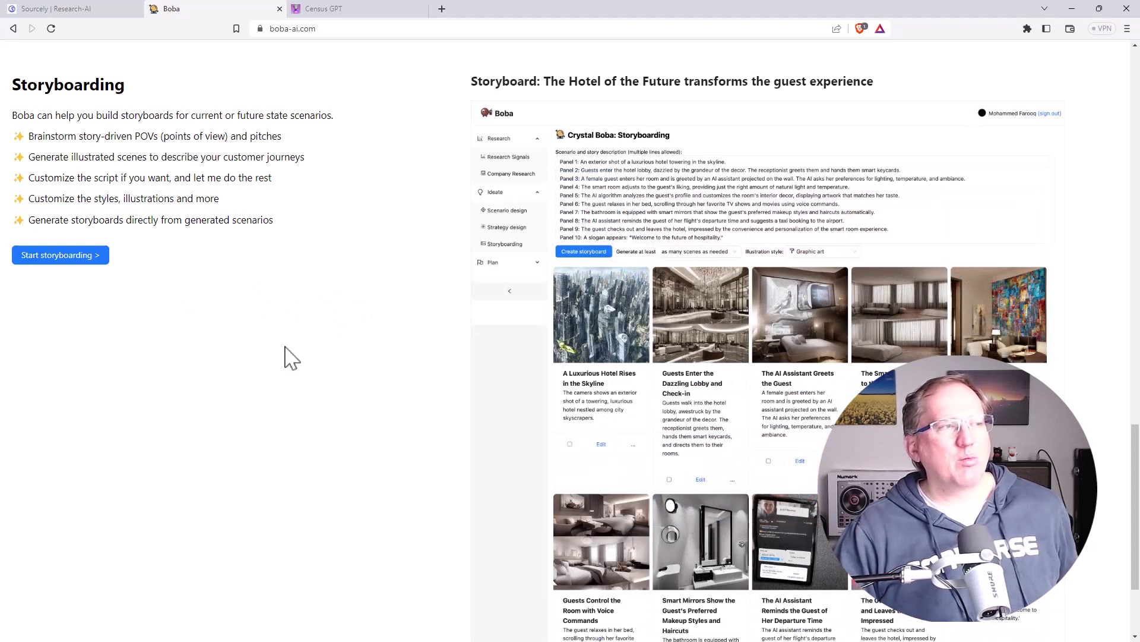
Step: Launch Boba's research co-pilot from the homepage via 'Try it out'
{"action": "scroll", "coordinate": [286, 356], "scroll_direction": "up", "scroll_amount": 20}
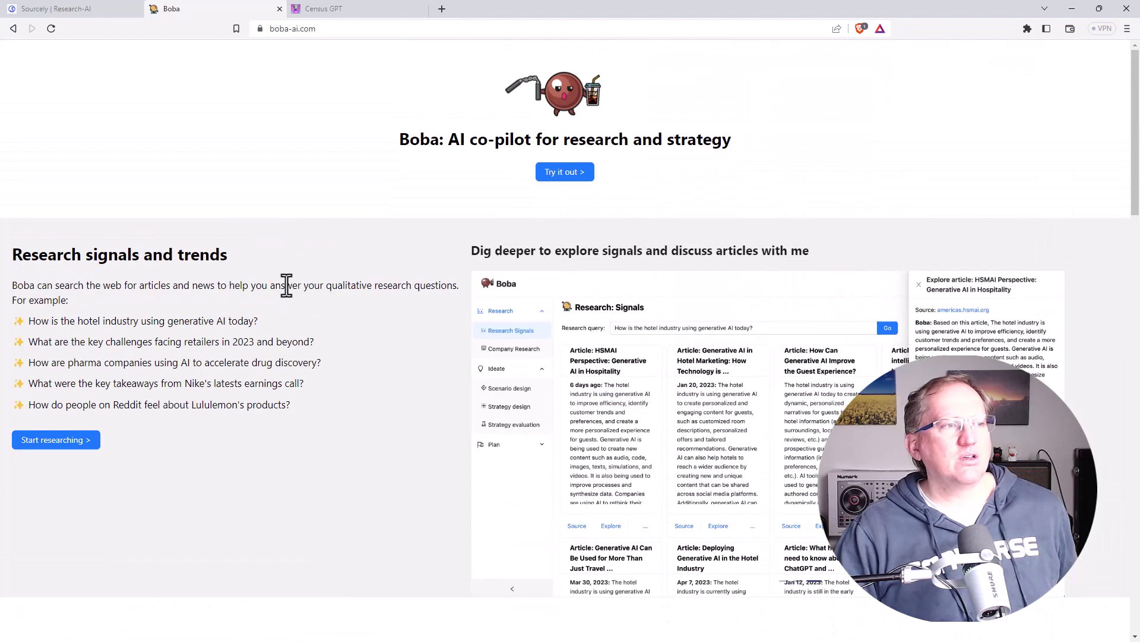
{"action": "left_click", "coordinate": [572, 175]}
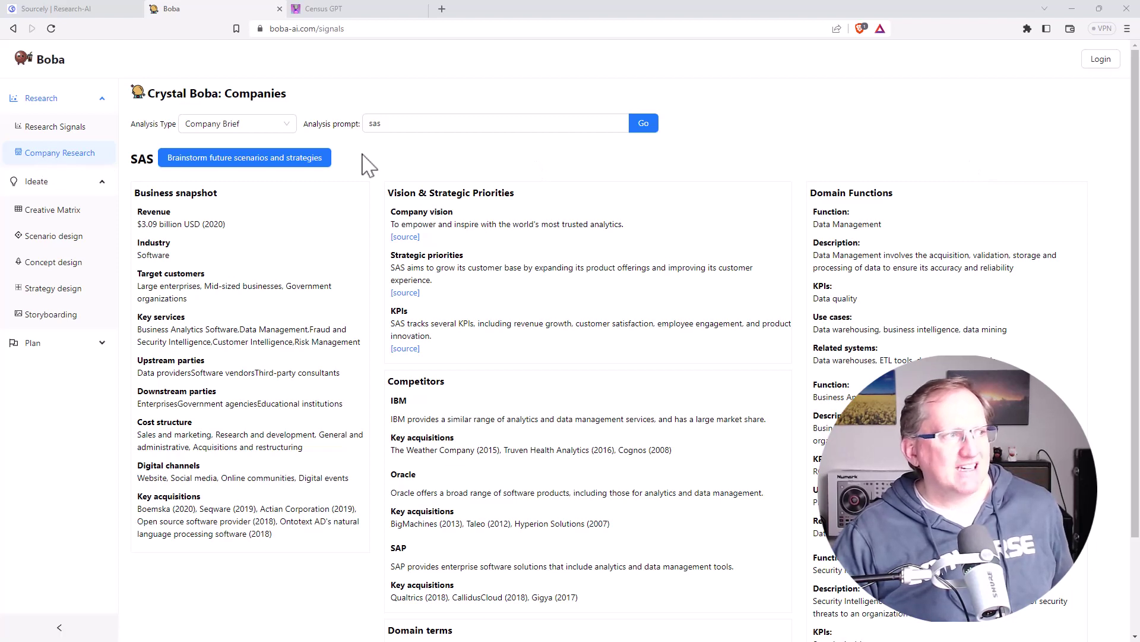
Step: Keep Company Brief as the SAS analysis type, then move to the Census GPT tab
{"action": "left_click", "coordinate": [383, 129]}
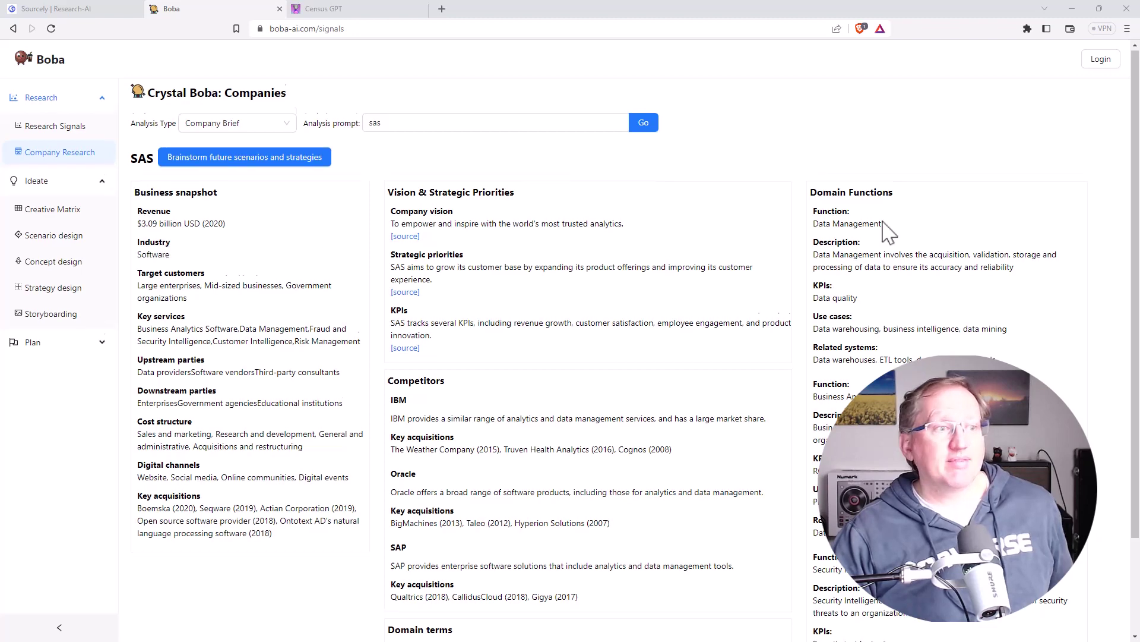
{"action": "scroll", "coordinate": [885, 228], "scroll_direction": "down", "scroll_amount": 2}
{"action": "scroll", "coordinate": [933, 276], "scroll_direction": "up", "scroll_amount": 2}
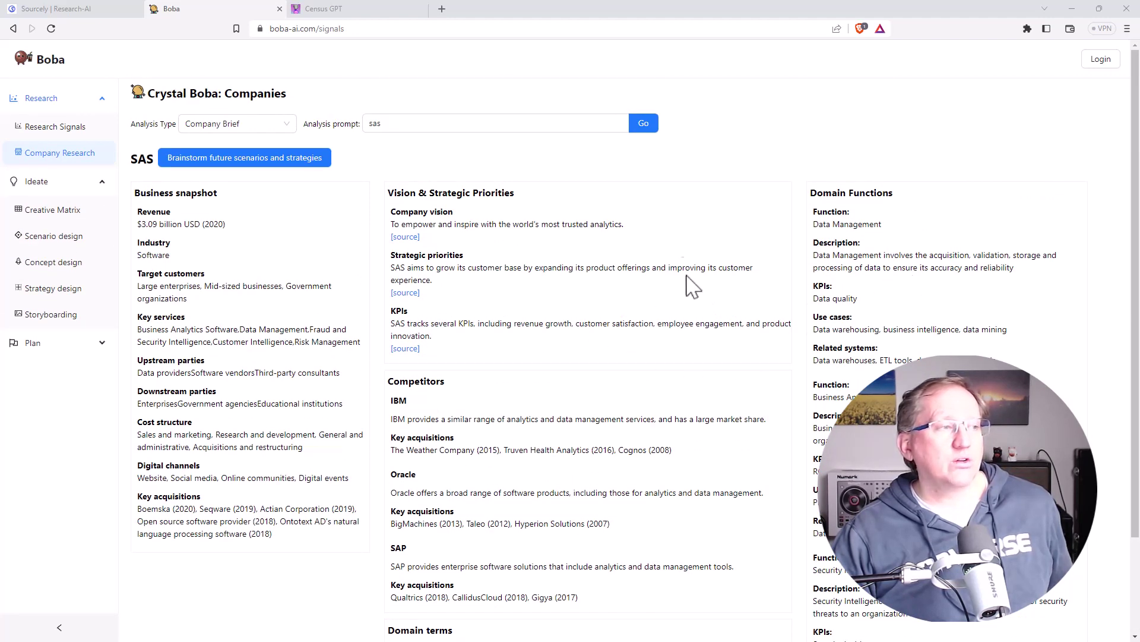
{"action": "left_click", "coordinate": [289, 125]}
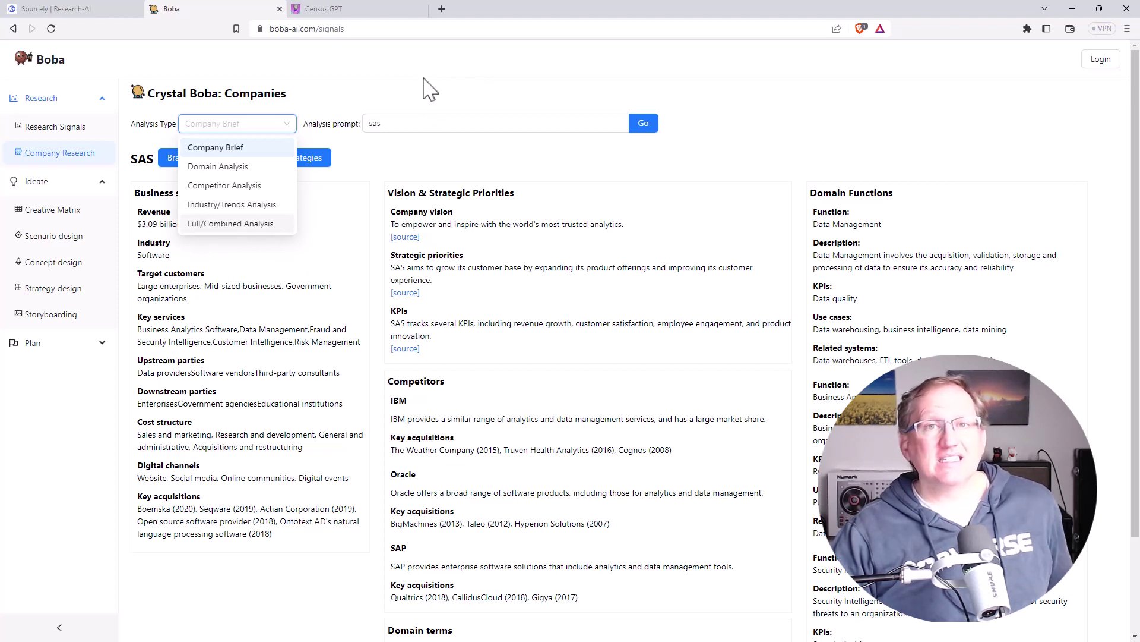
{"action": "left_click", "coordinate": [12, 119]}
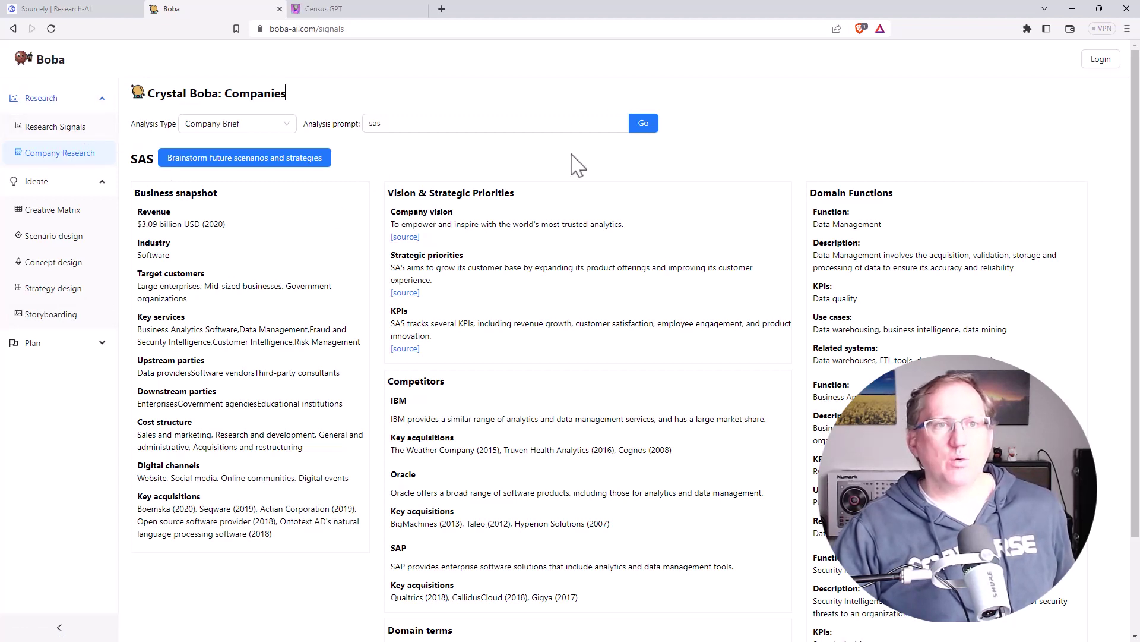
{"action": "left_click", "coordinate": [356, 9]}
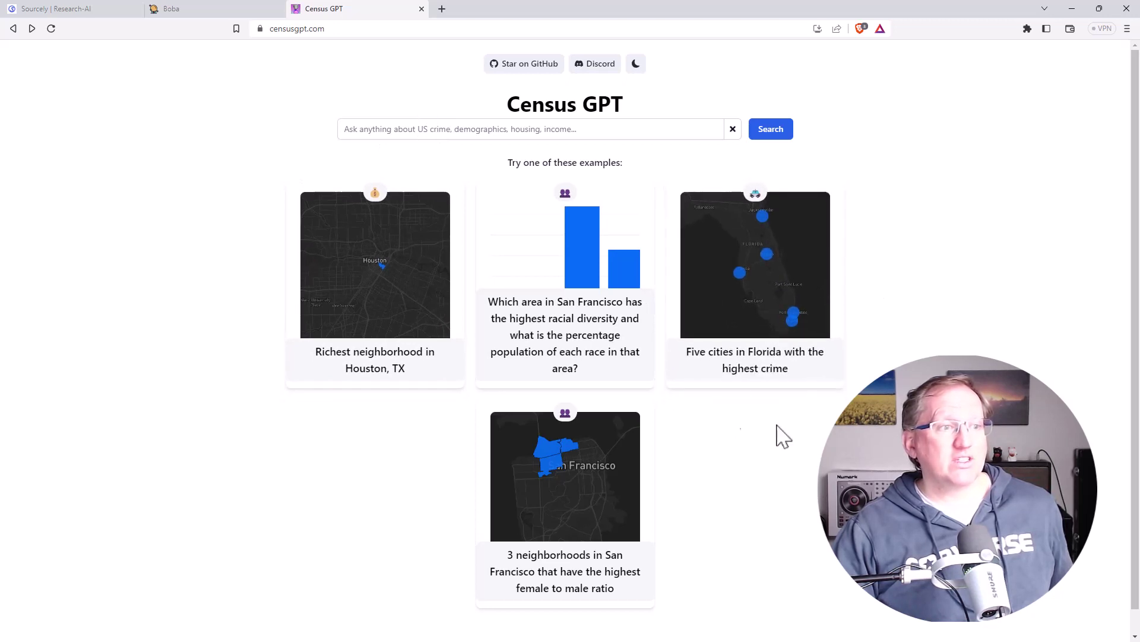
Step: Run the 'Five cities in Florida with the highest crime' example and zoom the map onto Florida
{"action": "left_click", "coordinate": [748, 364]}
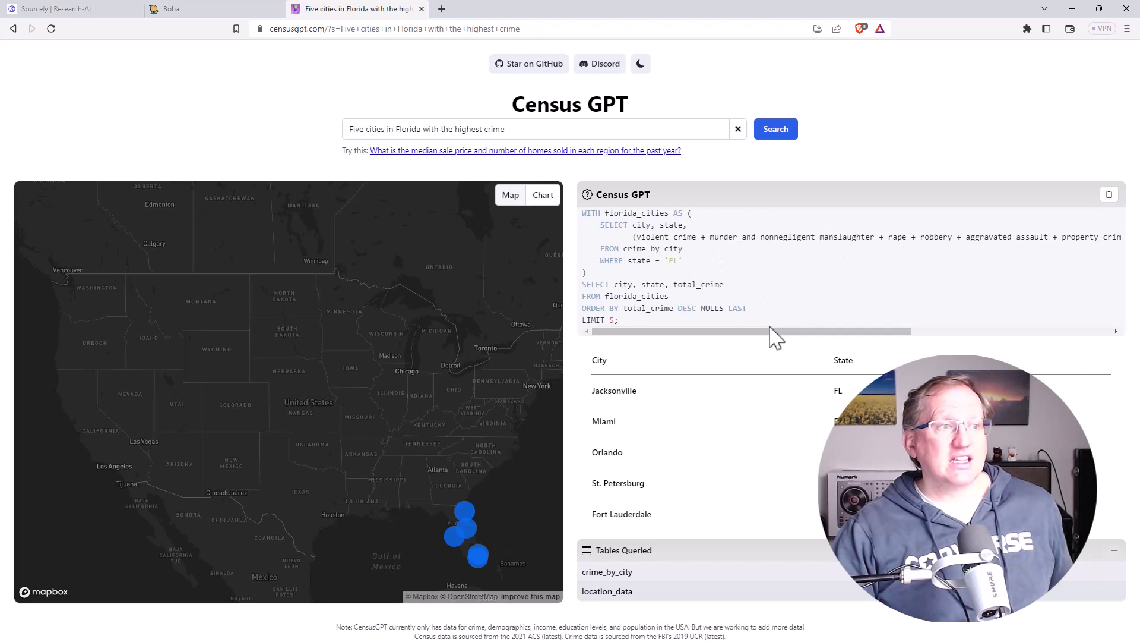
{"action": "left_click_drag", "start_coordinate": [772, 332], "coordinate": [600, 392]}
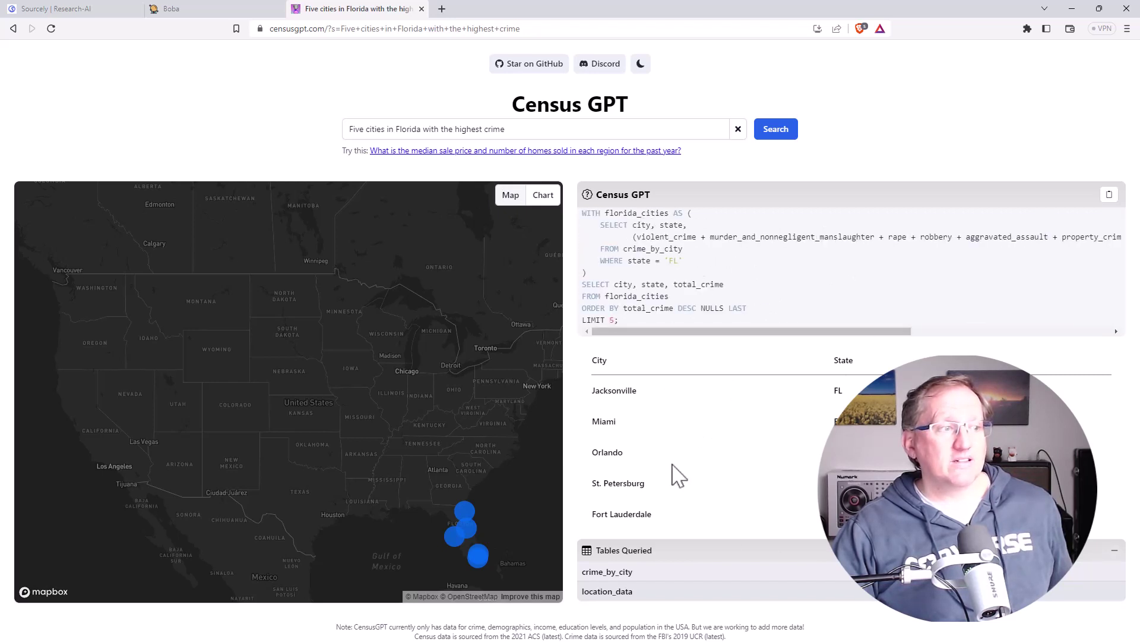
{"action": "left_click_drag", "start_coordinate": [390, 400], "coordinate": [420, 311]}
{"action": "scroll", "coordinate": [394, 267], "scroll_direction": "up", "scroll_amount": 2}
{"action": "scroll", "coordinate": [392, 267], "scroll_direction": "up", "scroll_amount": 3}
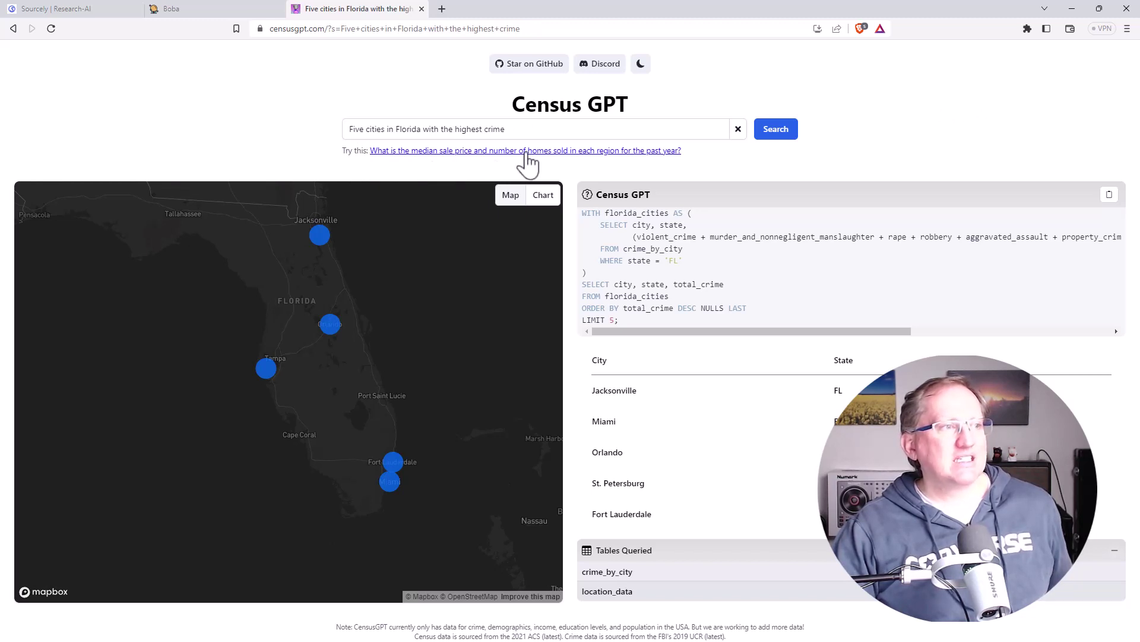
Step: Try the suggested median home sale price question, then select the search text to replace it
{"action": "left_click", "coordinate": [587, 152]}
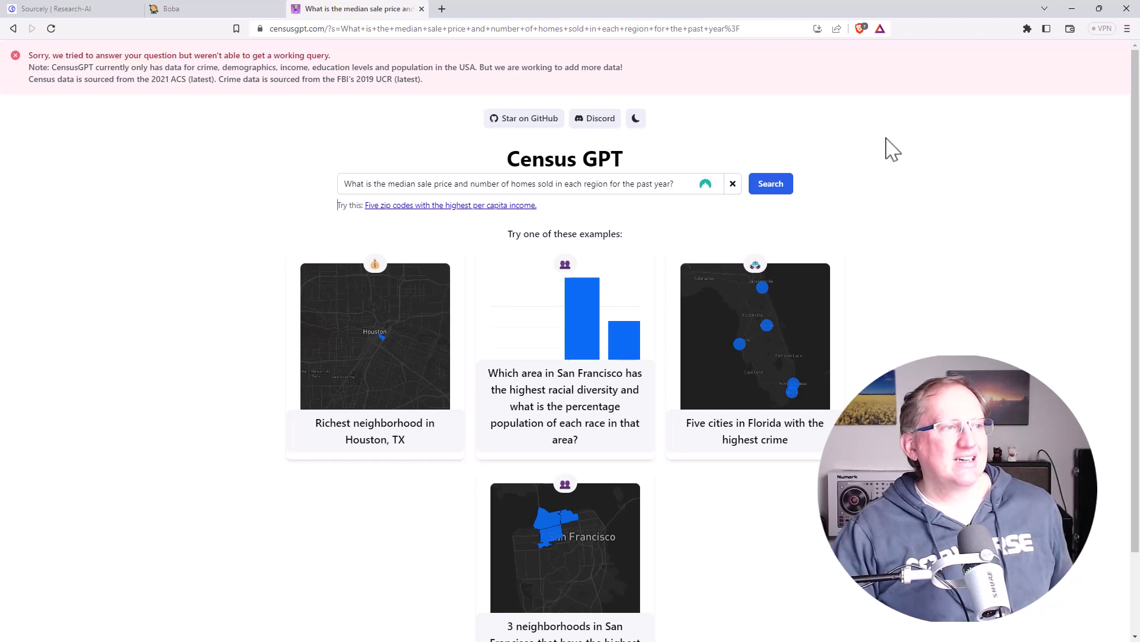
{"action": "scroll", "coordinate": [914, 155], "scroll_direction": "down", "scroll_amount": 3}
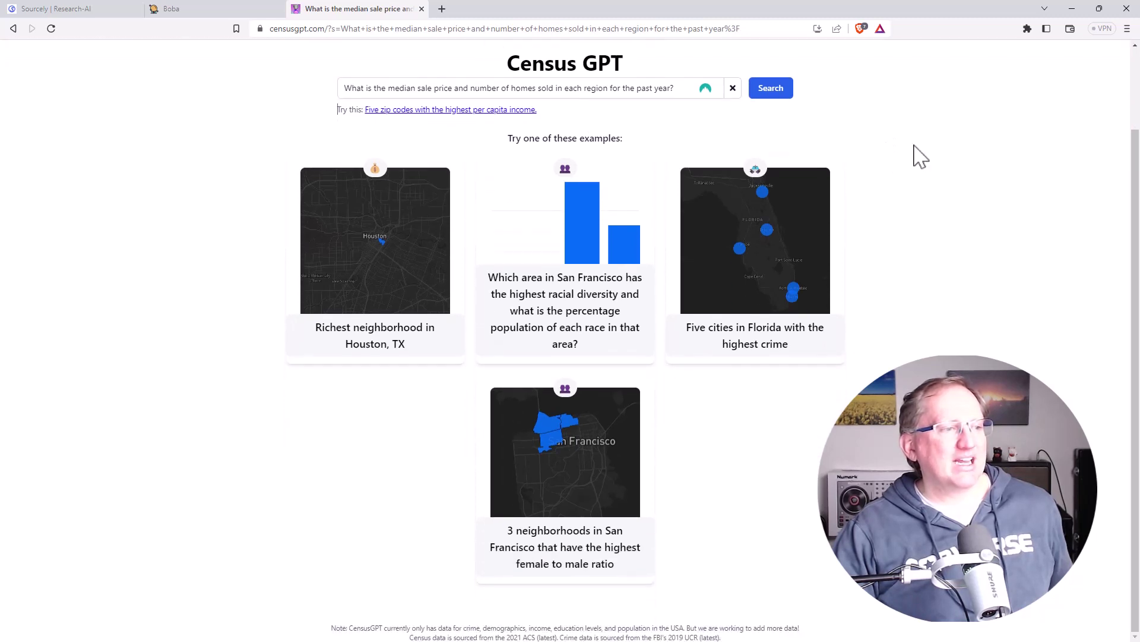
{"action": "scroll", "coordinate": [676, 178], "scroll_direction": "up", "scroll_amount": 3}
{"action": "triple_click", "coordinate": [676, 183]}
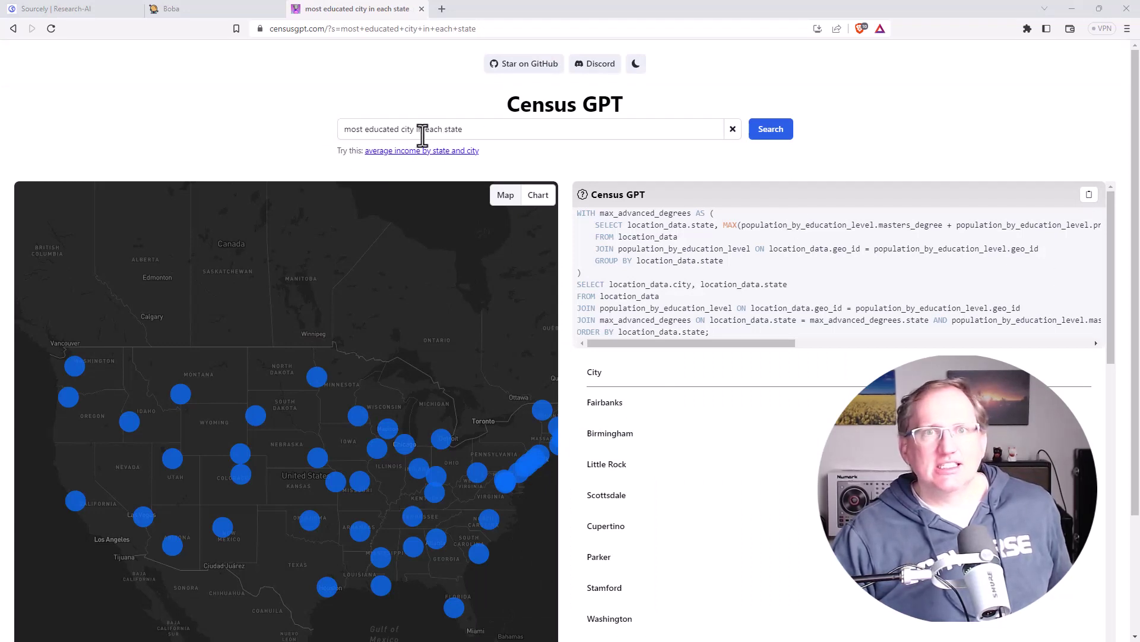
Step: Pan and zoom the results map from the West Coast across the whole US to the East Coast
{"action": "left_click_drag", "start_coordinate": [220, 341], "coordinate": [214, 239]}
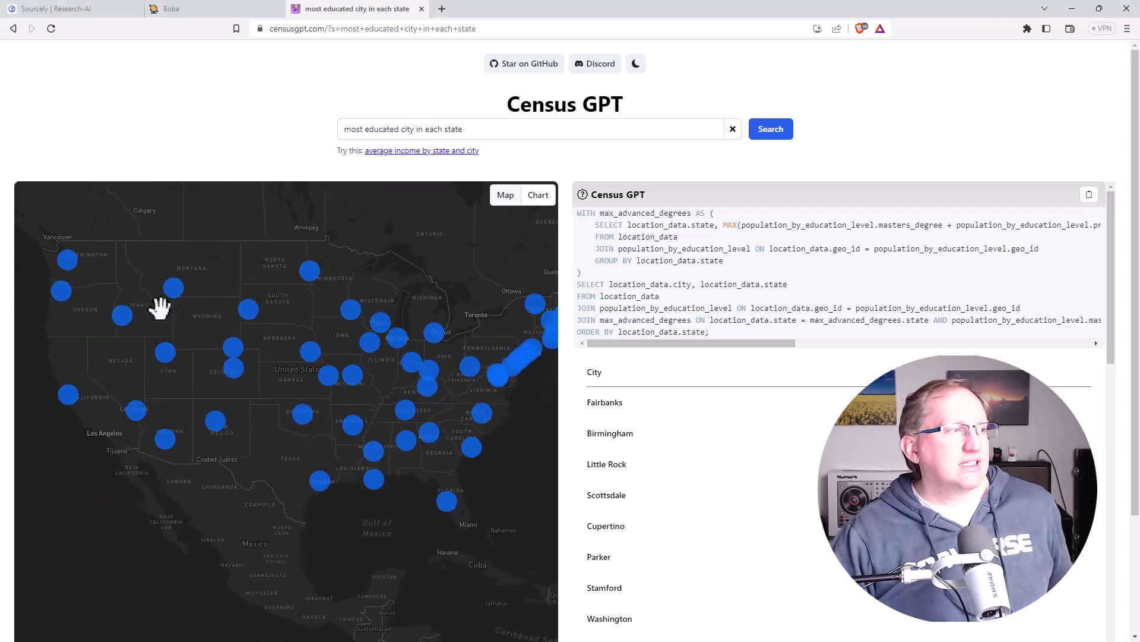
{"action": "left_click_drag", "start_coordinate": [158, 305], "coordinate": [471, 354]}
{"action": "scroll", "coordinate": [283, 326], "scroll_direction": "down", "scroll_amount": 2}
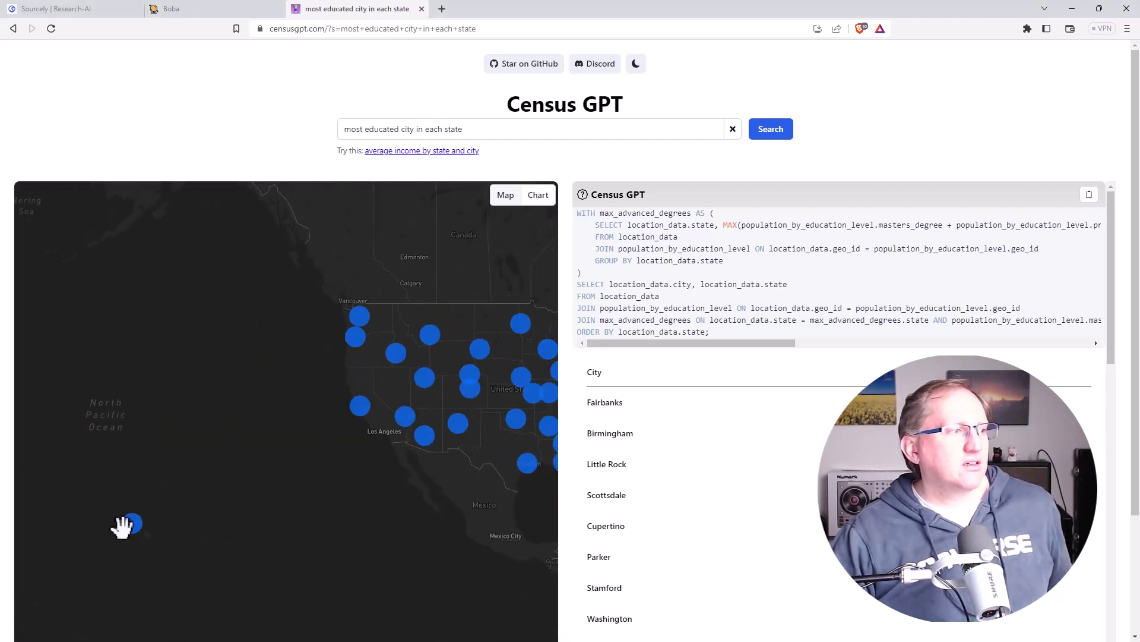
{"action": "left_click_drag", "start_coordinate": [359, 432], "coordinate": [196, 300]}
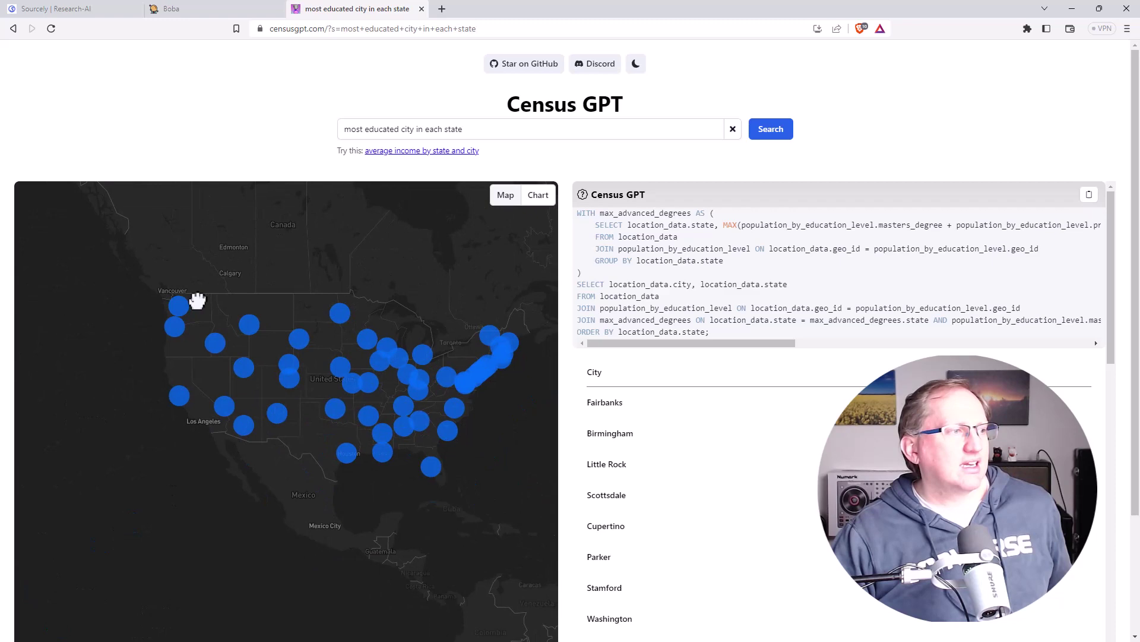
{"action": "scroll", "coordinate": [424, 373], "scroll_direction": "up", "scroll_amount": 3}
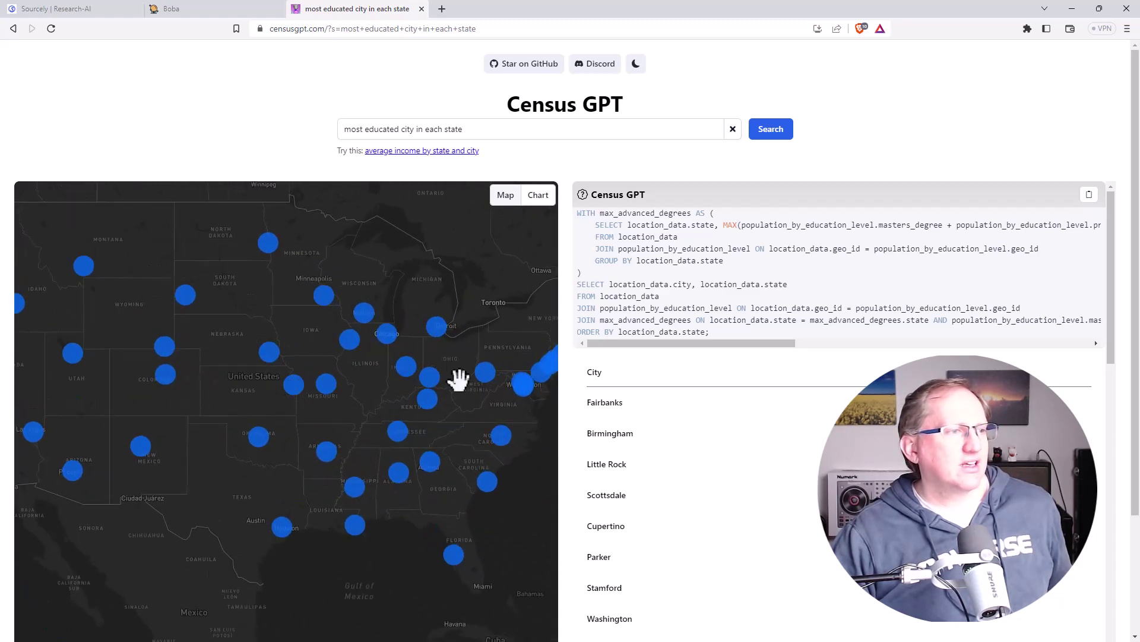
{"action": "left_click_drag", "start_coordinate": [402, 333], "coordinate": [239, 351]}
Step: Scroll through the most-educated-city table, then pan the map to the Northeast, Quebec and Ontario
{"action": "scroll", "coordinate": [736, 409], "scroll_direction": "down", "scroll_amount": 15}
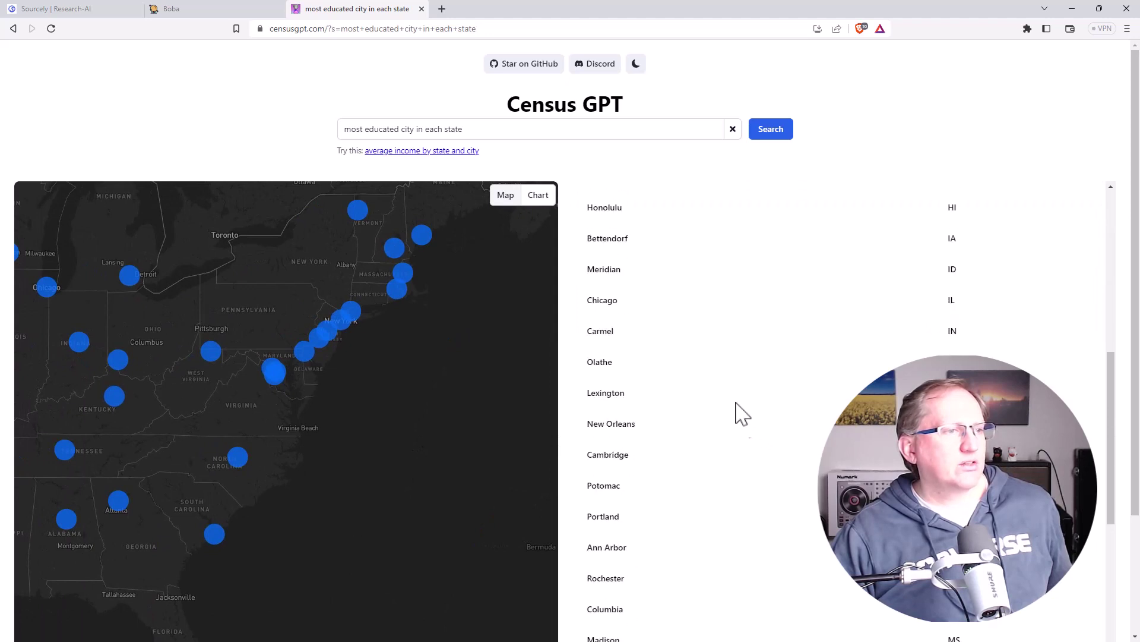
{"action": "scroll", "coordinate": [725, 392], "scroll_direction": "up", "scroll_amount": 14}
{"action": "scroll", "coordinate": [333, 314], "scroll_direction": "up", "scroll_amount": 5}
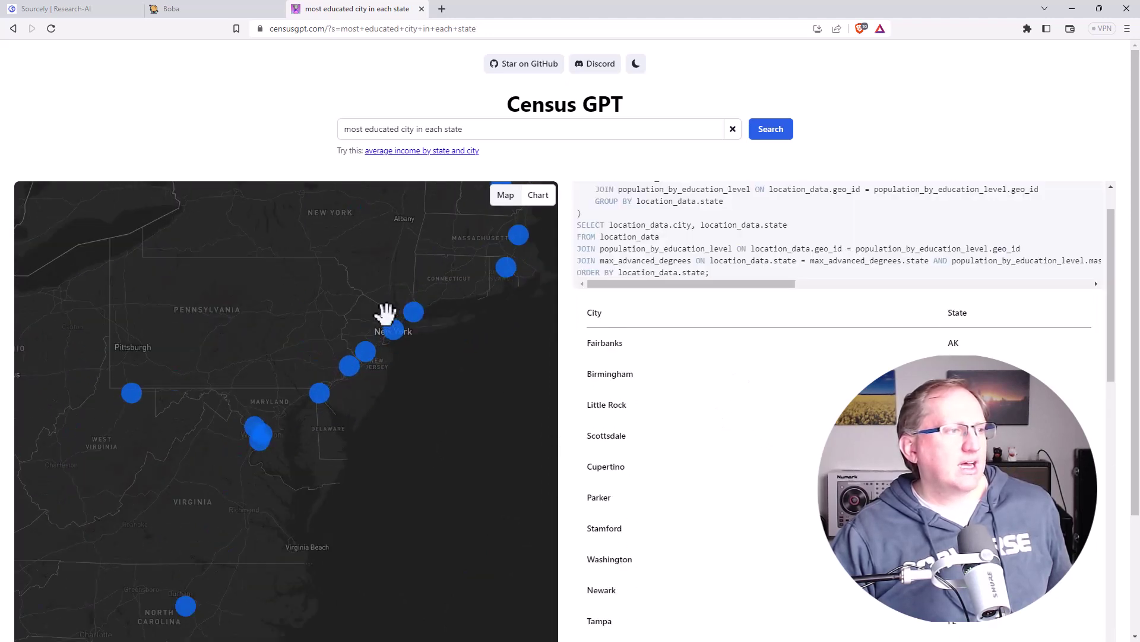
{"action": "scroll", "coordinate": [712, 410], "scroll_direction": "down", "scroll_amount": 3}
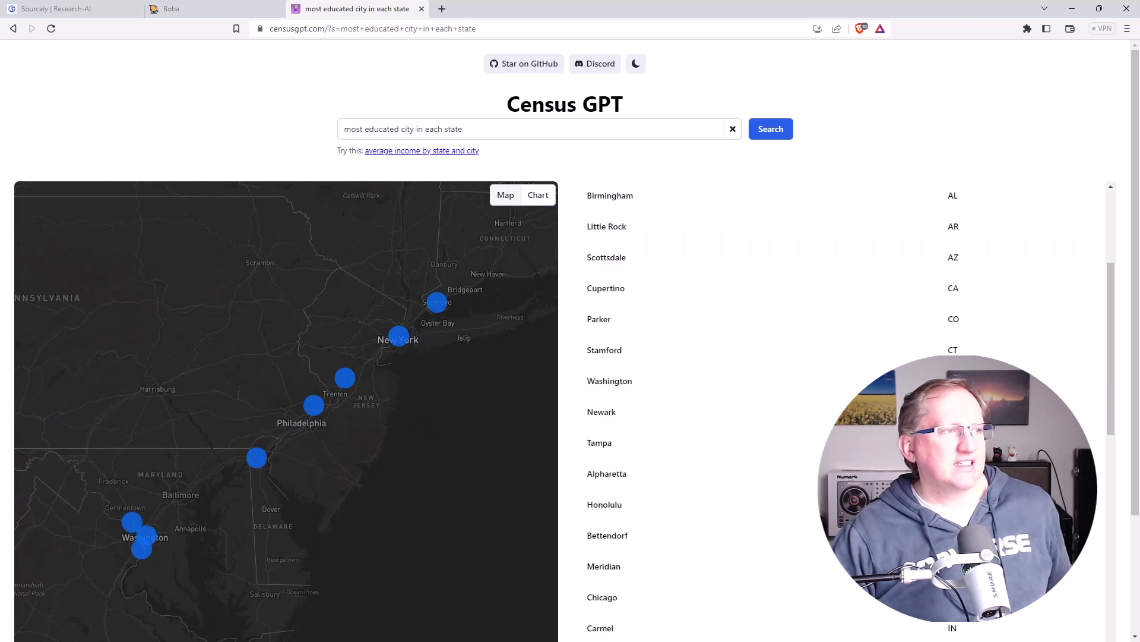
{"action": "scroll", "coordinate": [713, 409], "scroll_direction": "down", "scroll_amount": 15}
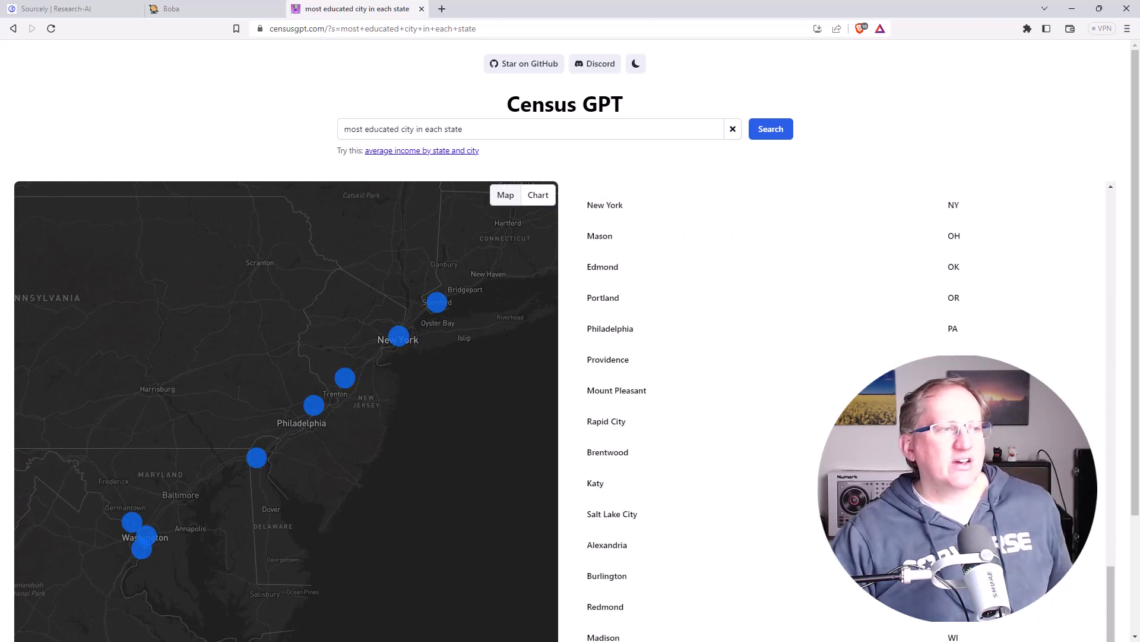
{"action": "scroll", "coordinate": [853, 383], "scroll_direction": "up", "scroll_amount": 20}
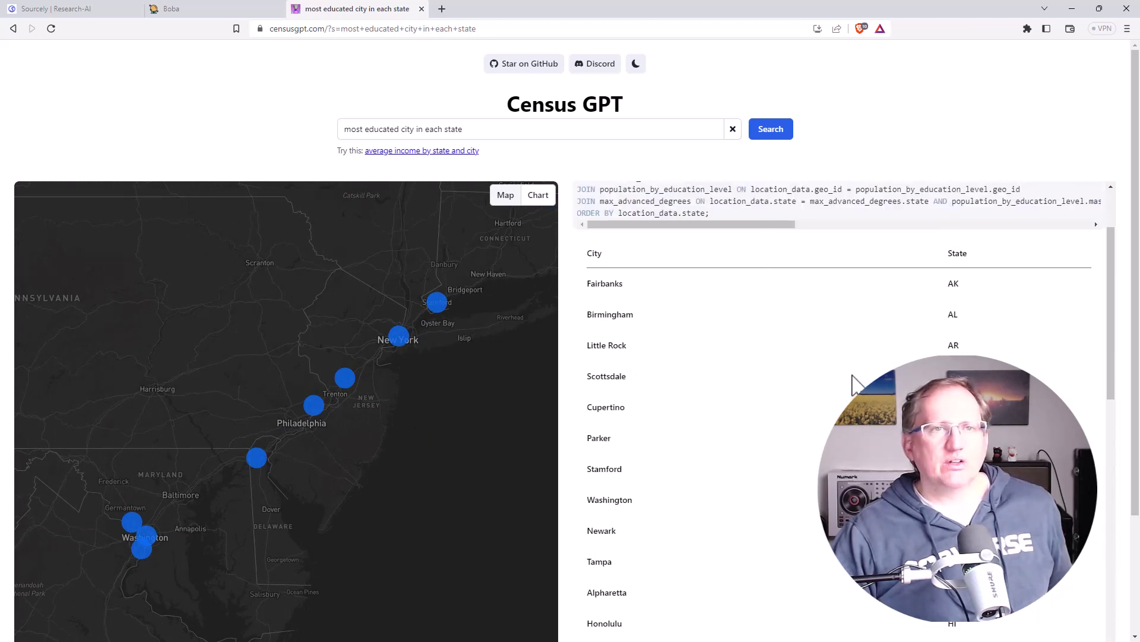
{"action": "scroll", "coordinate": [853, 384], "scroll_direction": "up", "scroll_amount": 2}
{"action": "scroll", "coordinate": [204, 120], "scroll_direction": "down", "scroll_amount": 3}
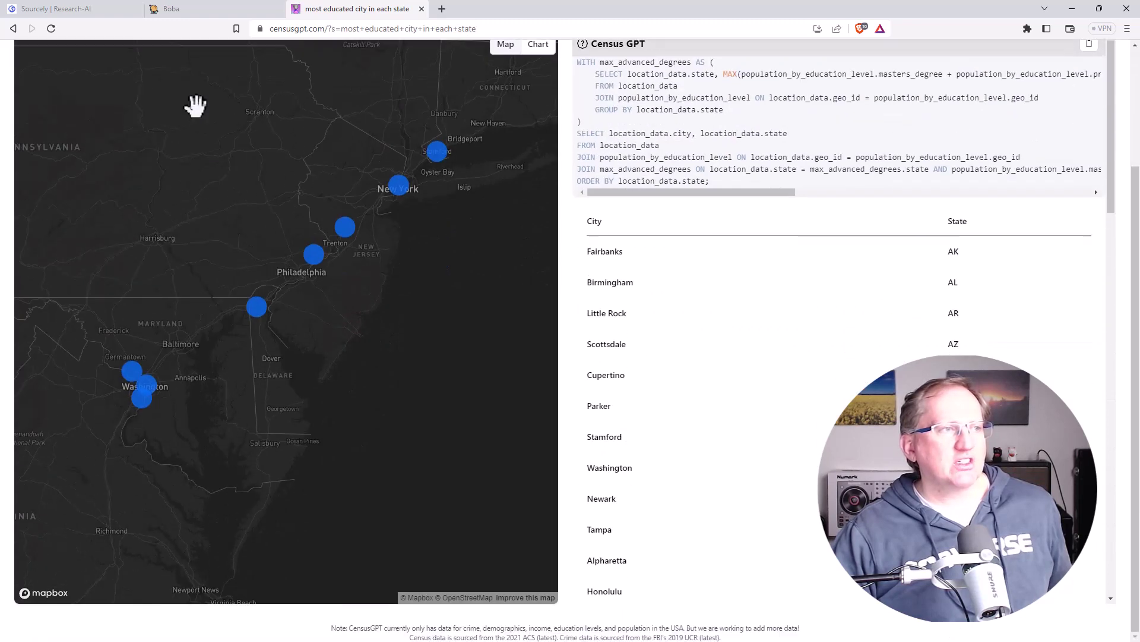
{"action": "scroll", "coordinate": [204, 129], "scroll_direction": "down", "scroll_amount": 2}
{"action": "scroll", "coordinate": [242, 250], "scroll_direction": "down", "scroll_amount": 2}
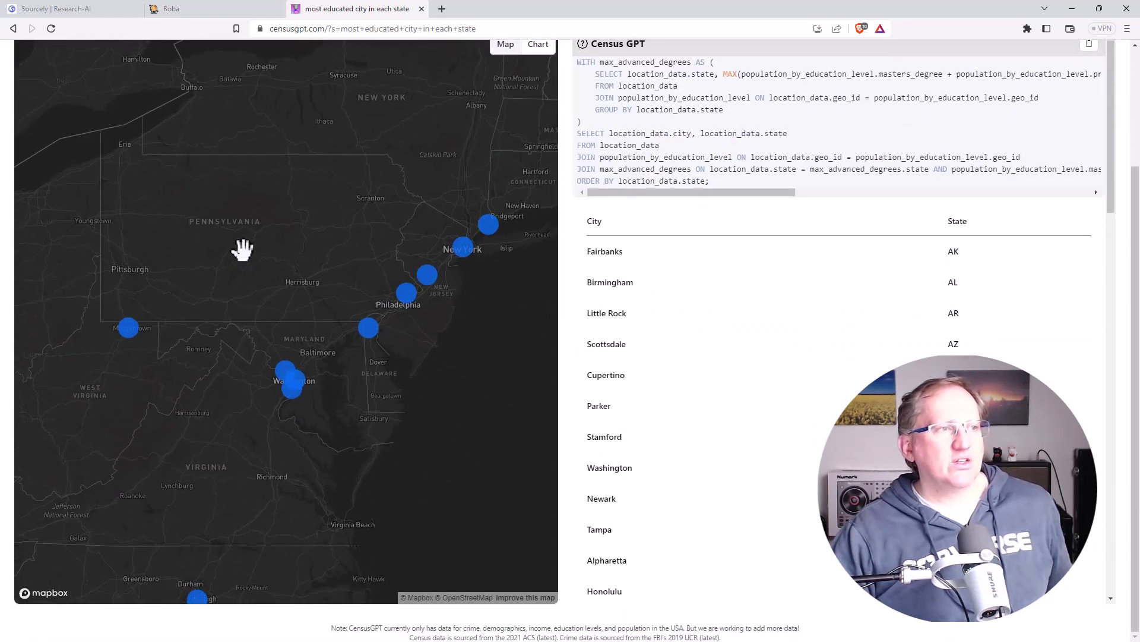
{"action": "scroll", "coordinate": [243, 250], "scroll_direction": "down", "scroll_amount": 2}
{"action": "scroll", "coordinate": [224, 224], "scroll_direction": "down", "scroll_amount": 2}
{"action": "left_click_drag", "start_coordinate": [232, 170], "coordinate": [249, 204]}
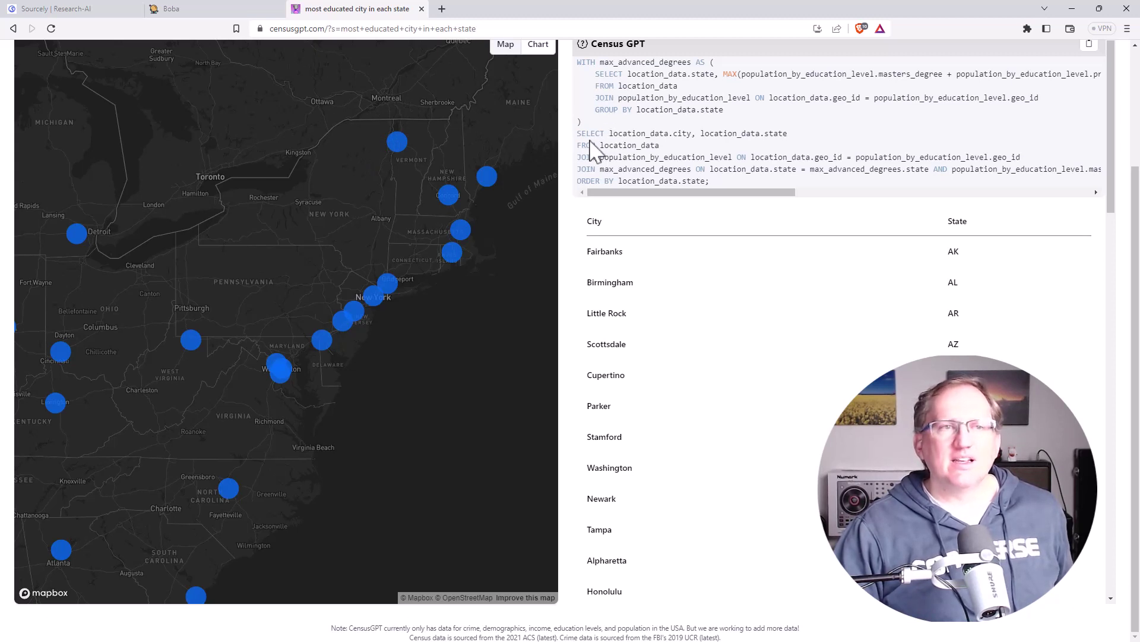
{"action": "left_click_drag", "start_coordinate": [453, 89], "coordinate": [458, 247]}
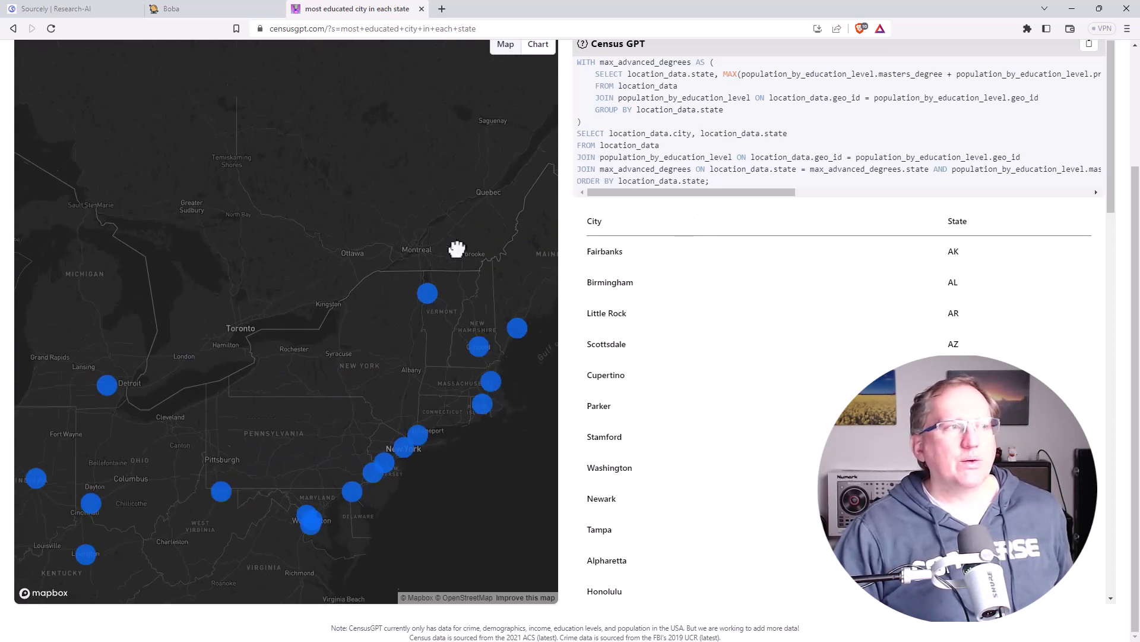
{"action": "left_click", "coordinate": [79, 8]}
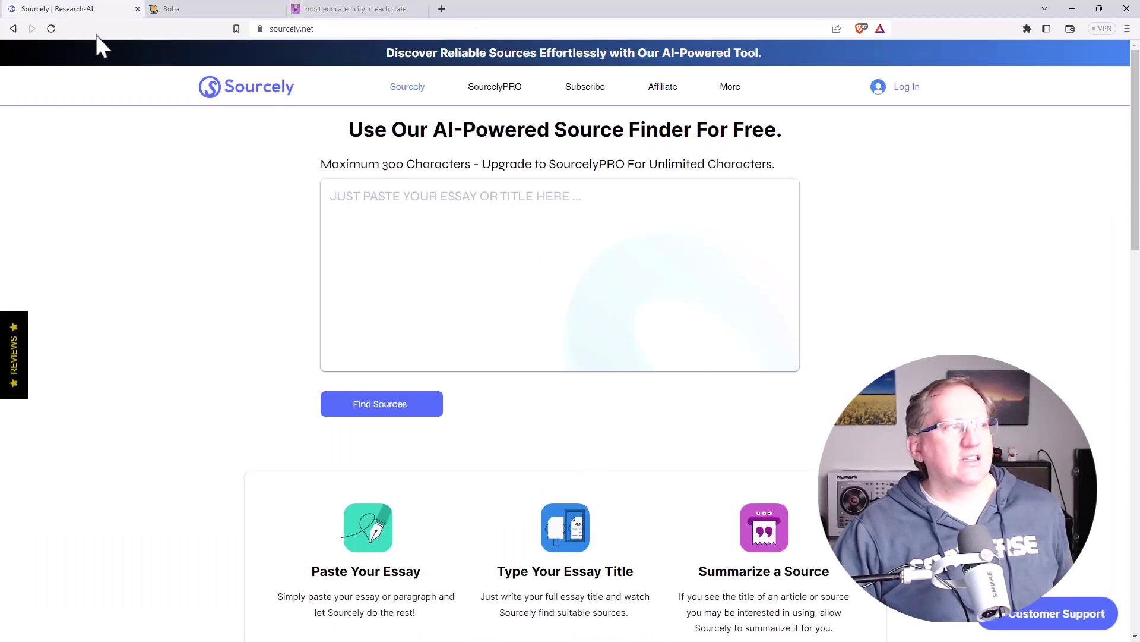
{"action": "left_click", "coordinate": [497, 210]}
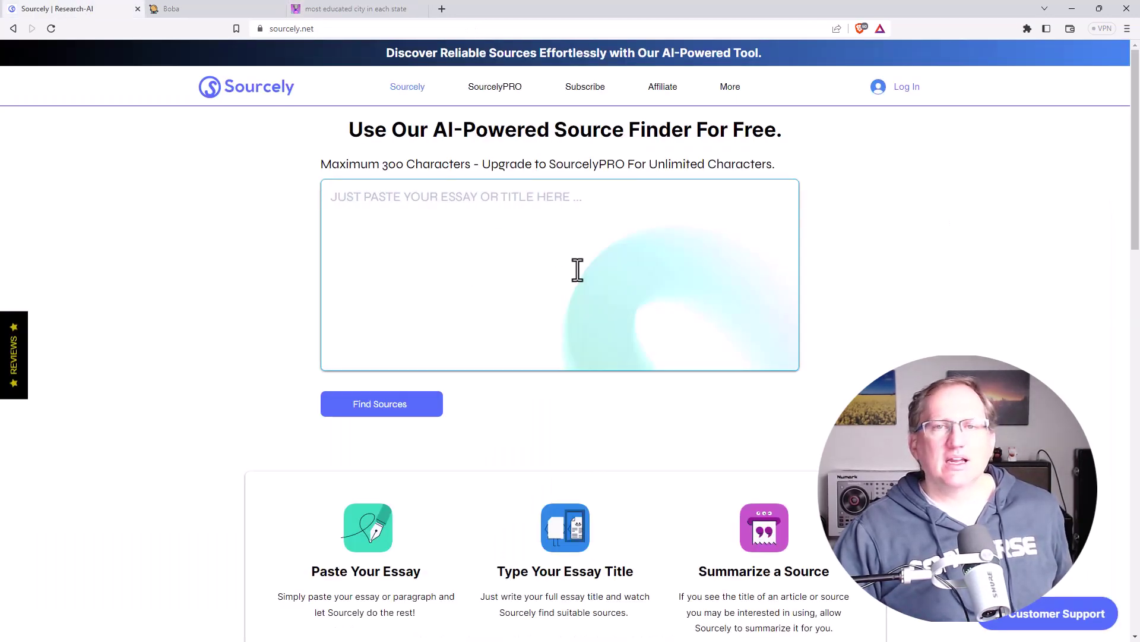
{"action": "left_click", "coordinate": [169, 8]}
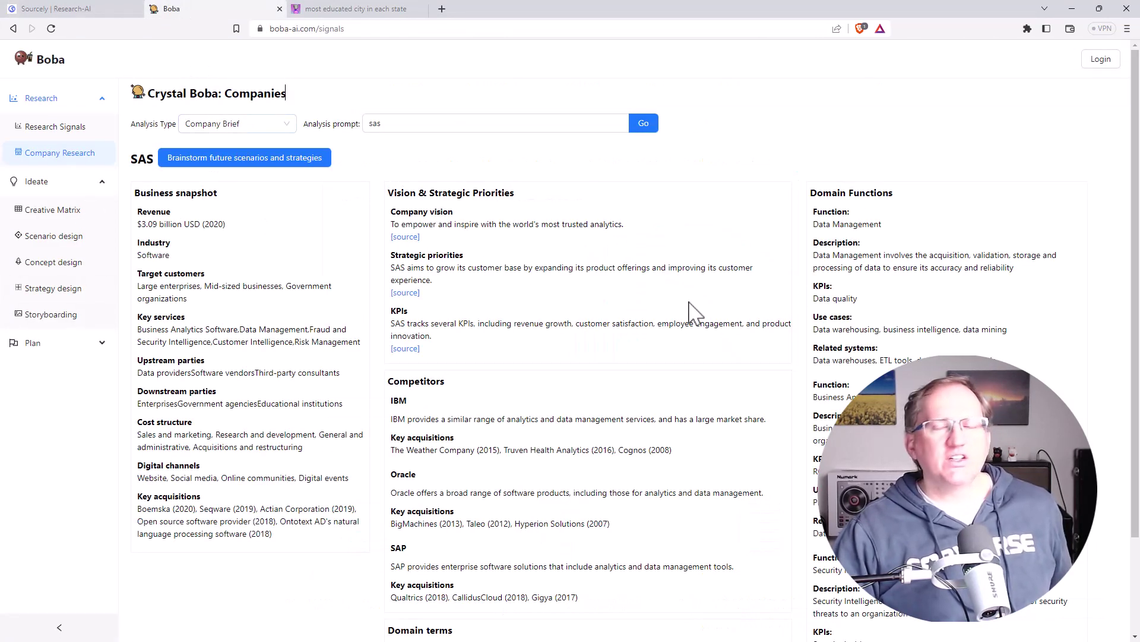
{"action": "left_click", "coordinate": [362, 9]}
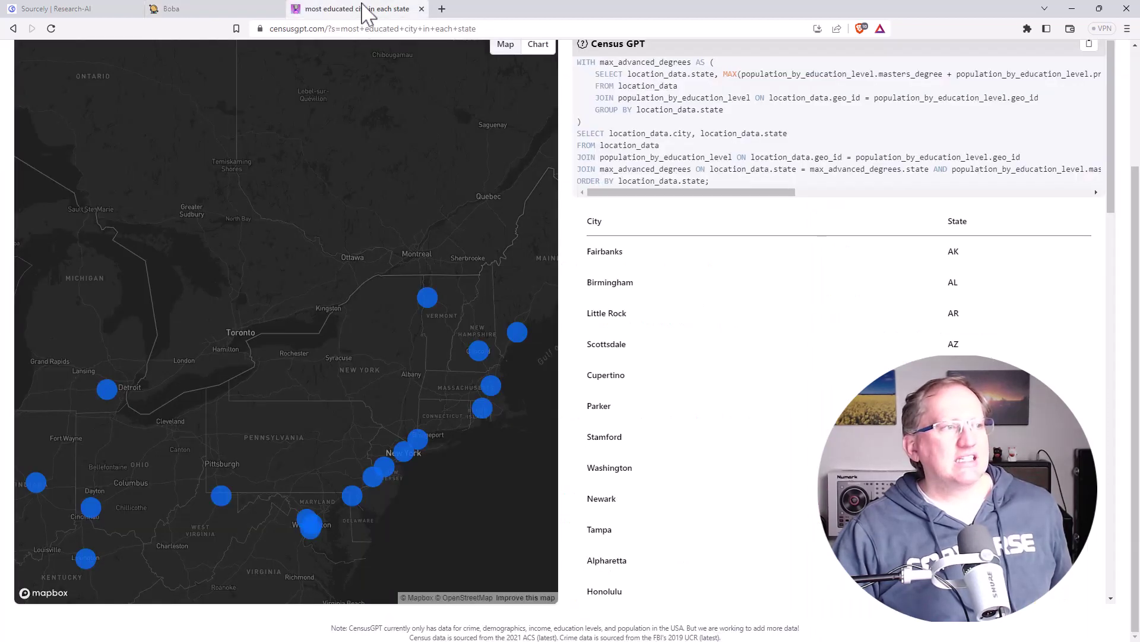